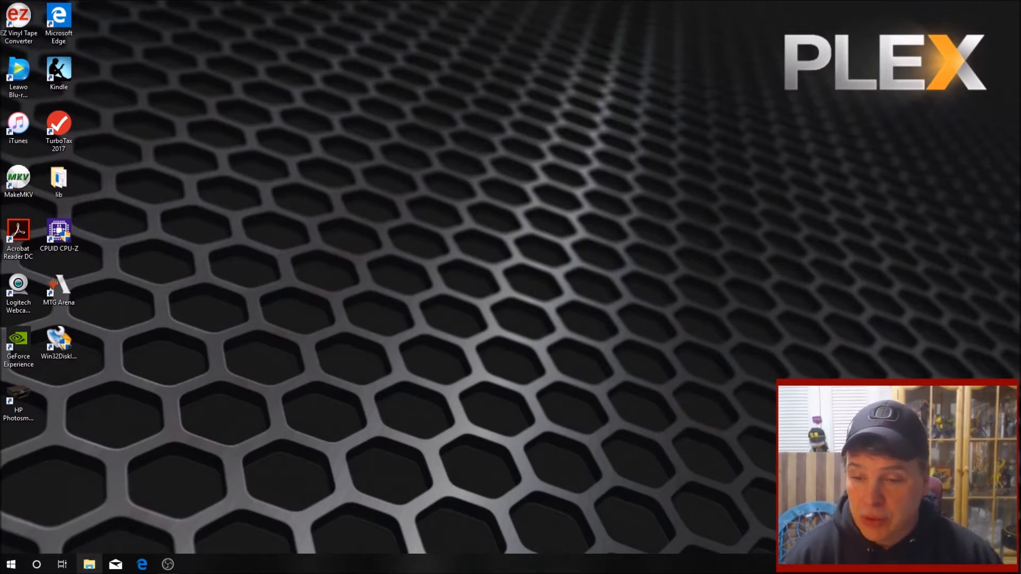
Open the Ant Movies 2 folder on the Plex-1 (F:) drive in File Explorer
{"action": "left_click", "coordinate": [86, 568]}
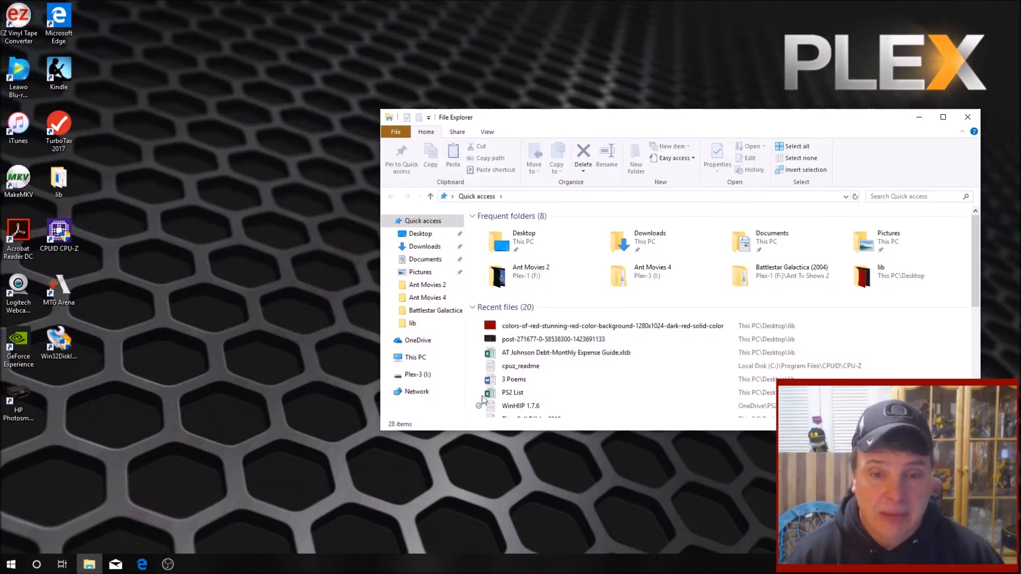
{"action": "left_click", "coordinate": [414, 359]}
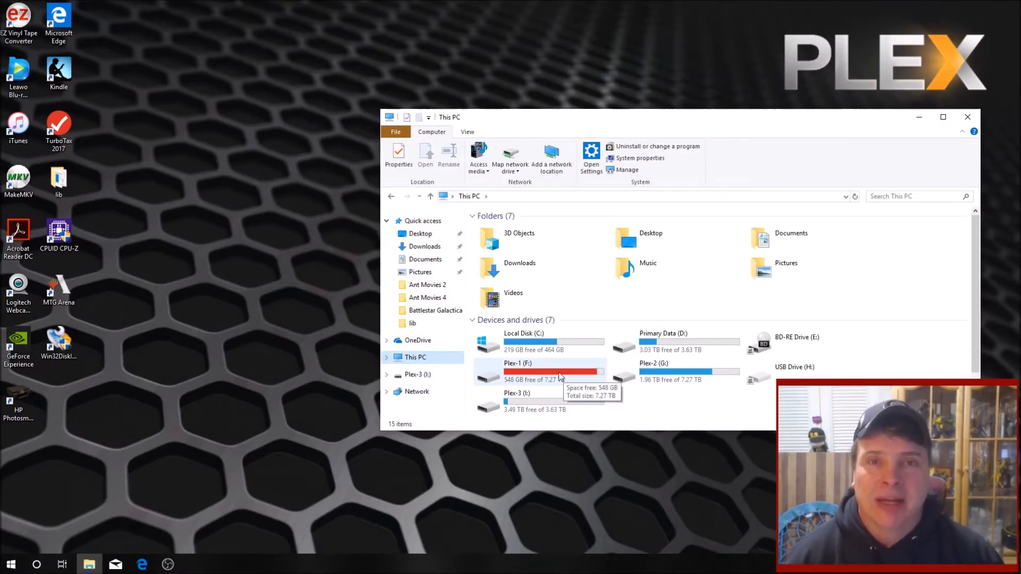
{"action": "double_click", "coordinate": [494, 376]}
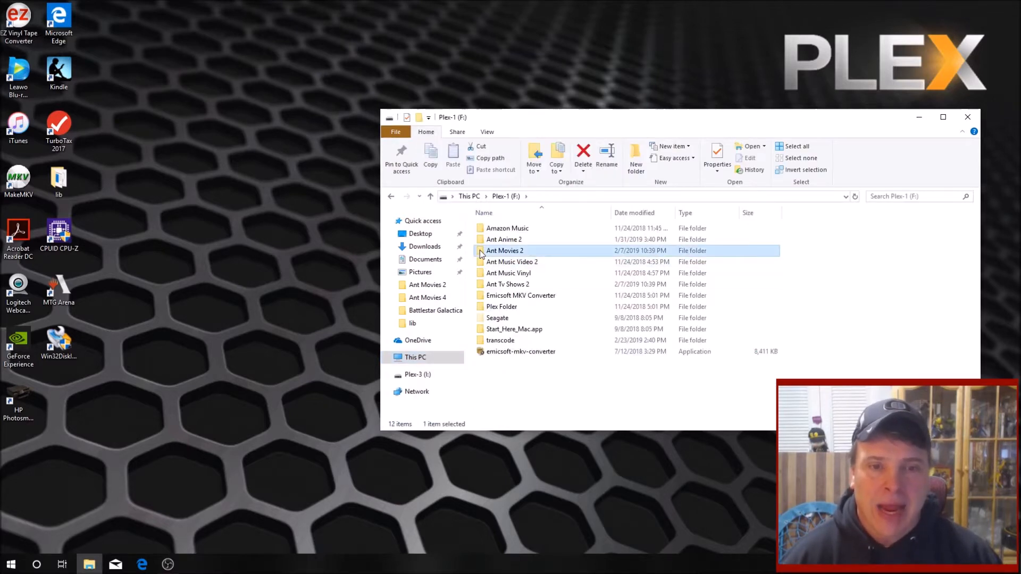
{"action": "double_click", "coordinate": [479, 251]}
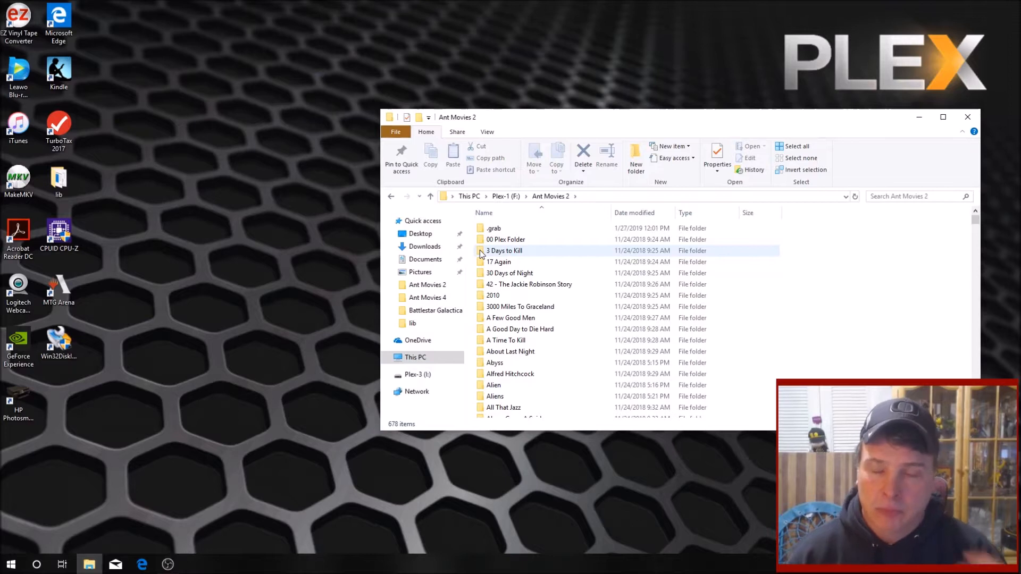
{"action": "left_click", "coordinate": [515, 263]}
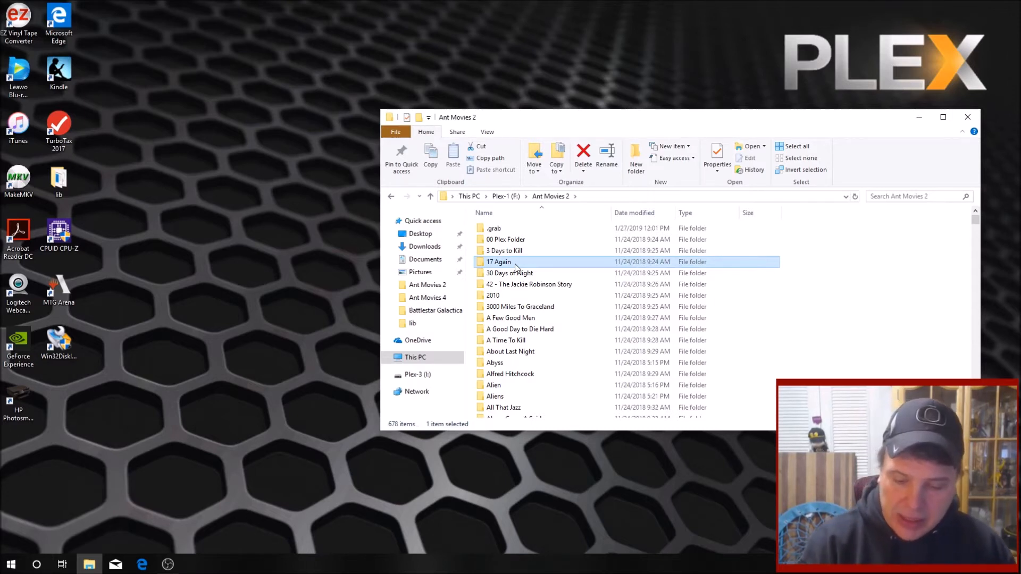
{"action": "key", "text": "ctrl+a"}
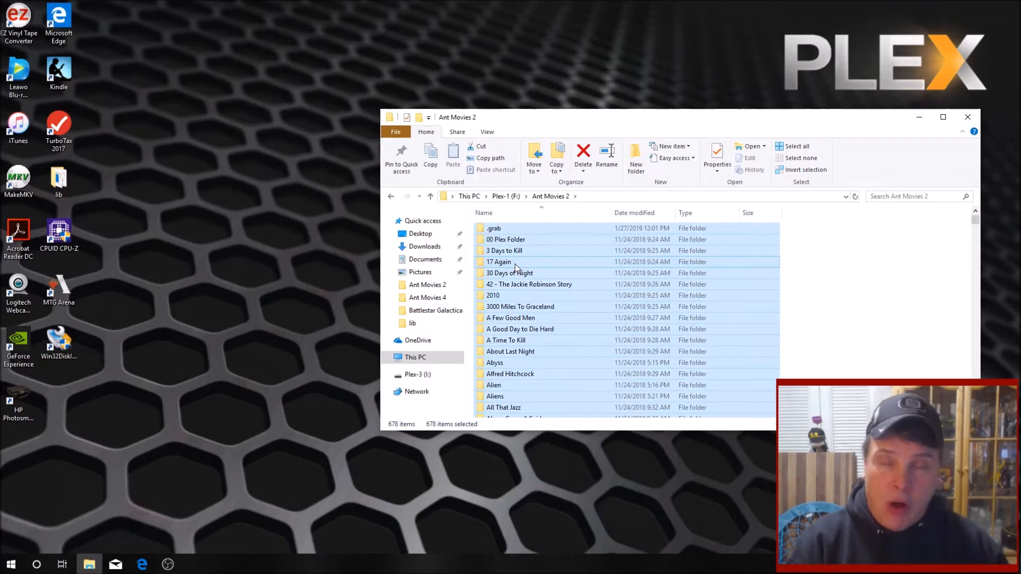
{"action": "right_click", "coordinate": [515, 264]}
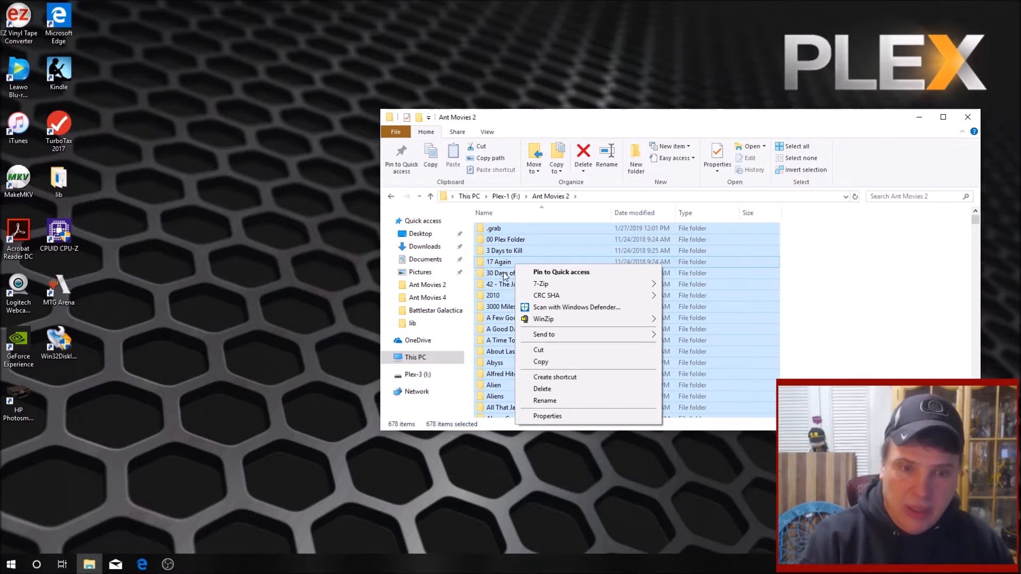
{"action": "left_click", "coordinate": [504, 275]}
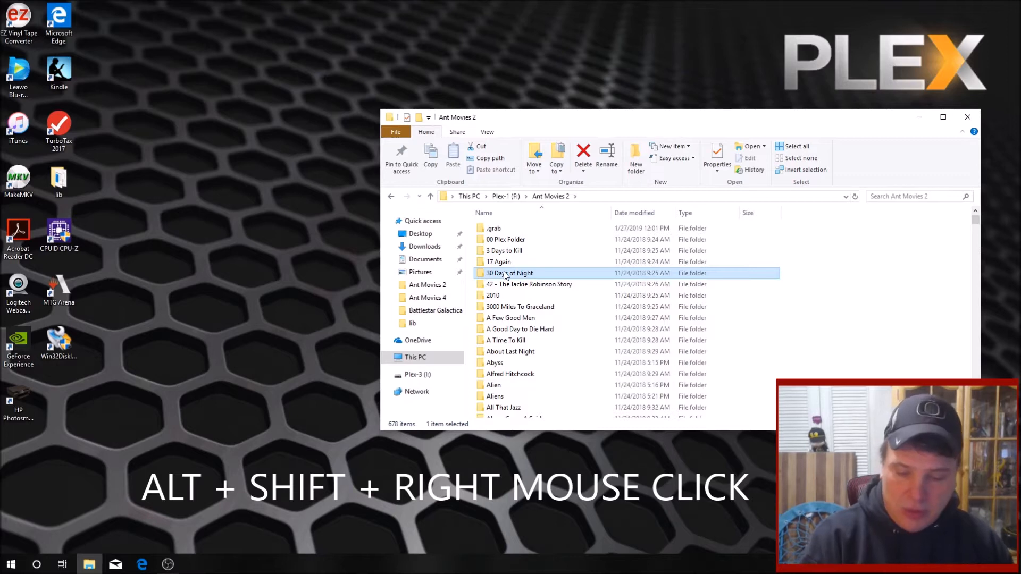
Copy the full paths of all items in the Ant Movies 2 folder to the clipboard
{"action": "key", "text": "ctrl+a"}
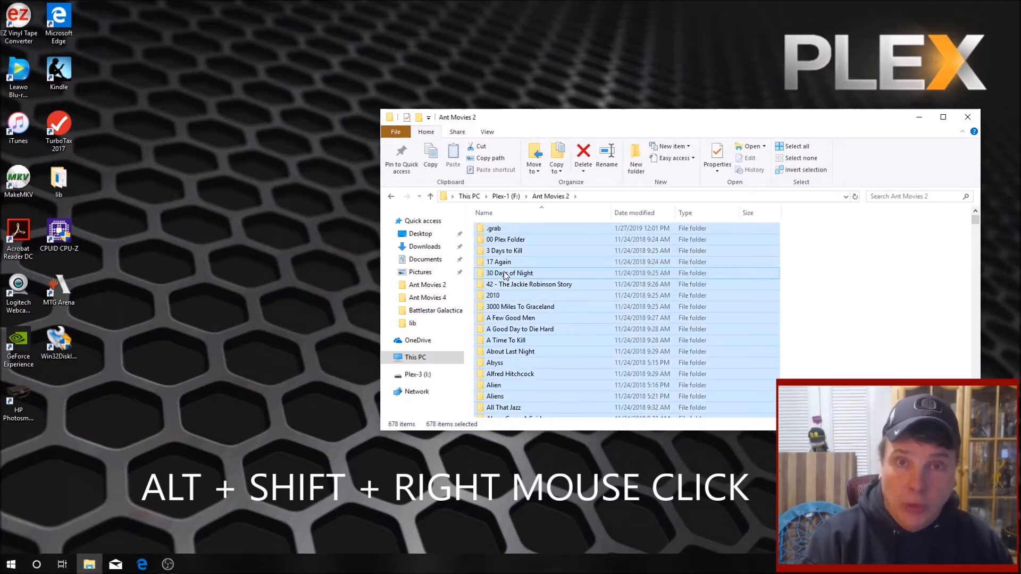
{"action": "right_click", "coordinate": [503, 272], "text": "alt+shift"}
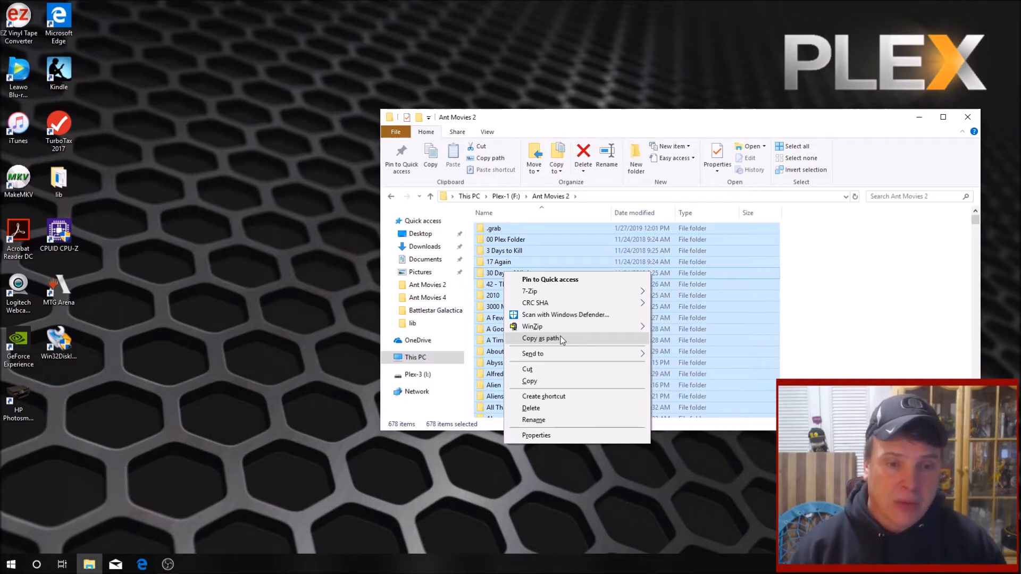
{"action": "left_click", "coordinate": [540, 339]}
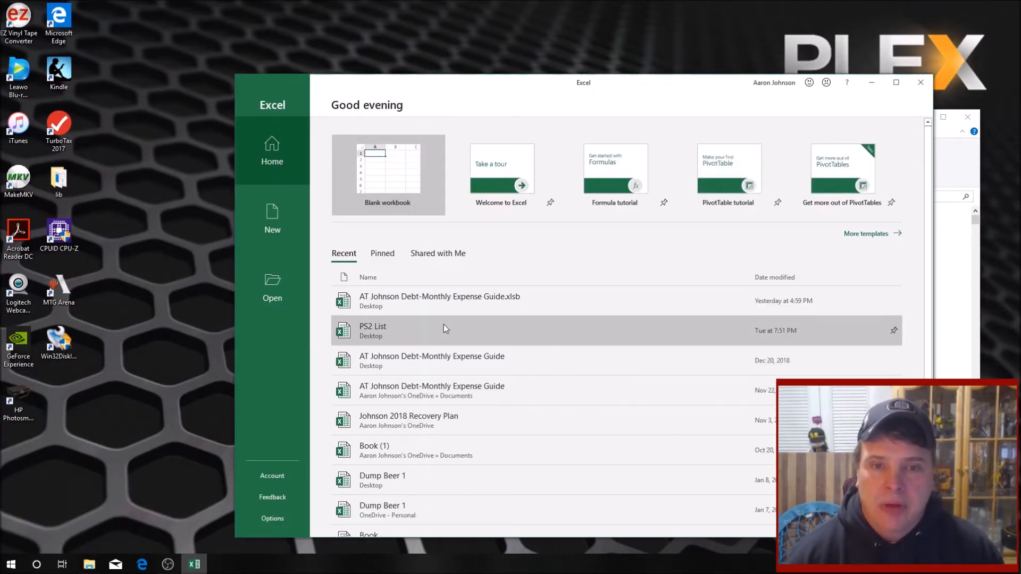
Create a blank Excel workbook and paste the copied paths into cell A1 as Unicode Text
{"action": "left_click", "coordinate": [378, 193]}
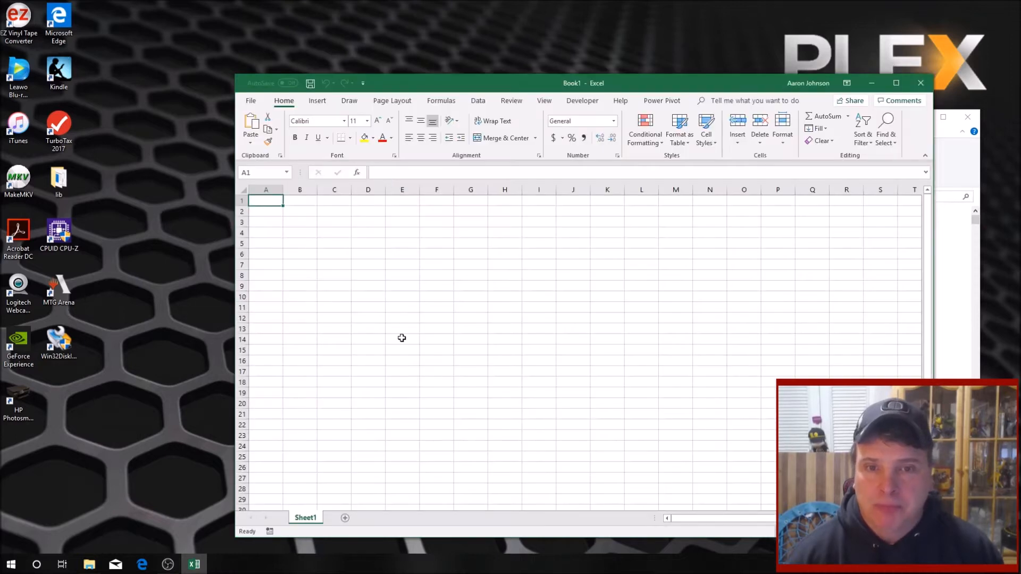
{"action": "right_click", "coordinate": [275, 202]}
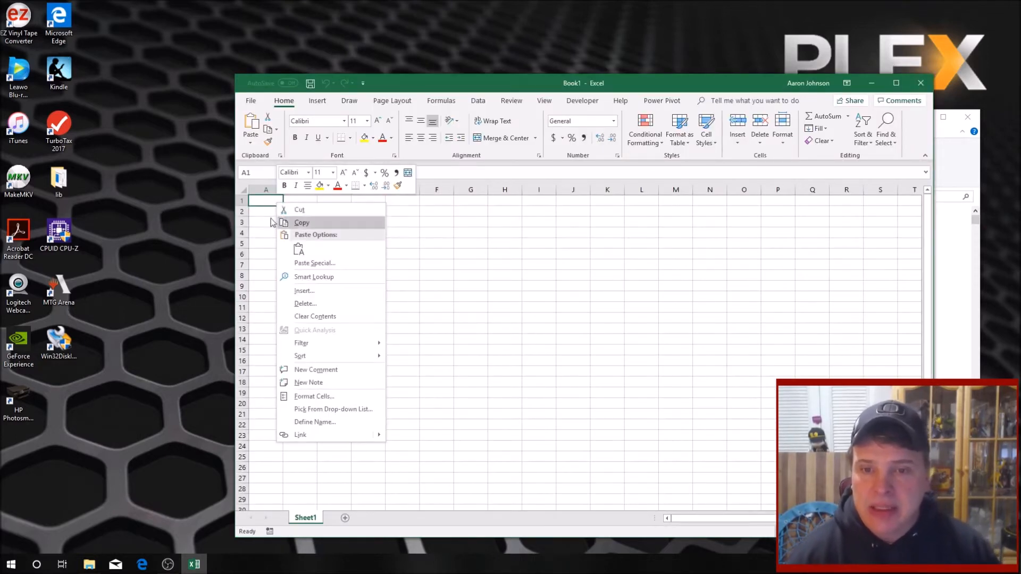
{"action": "left_click", "coordinate": [314, 263]}
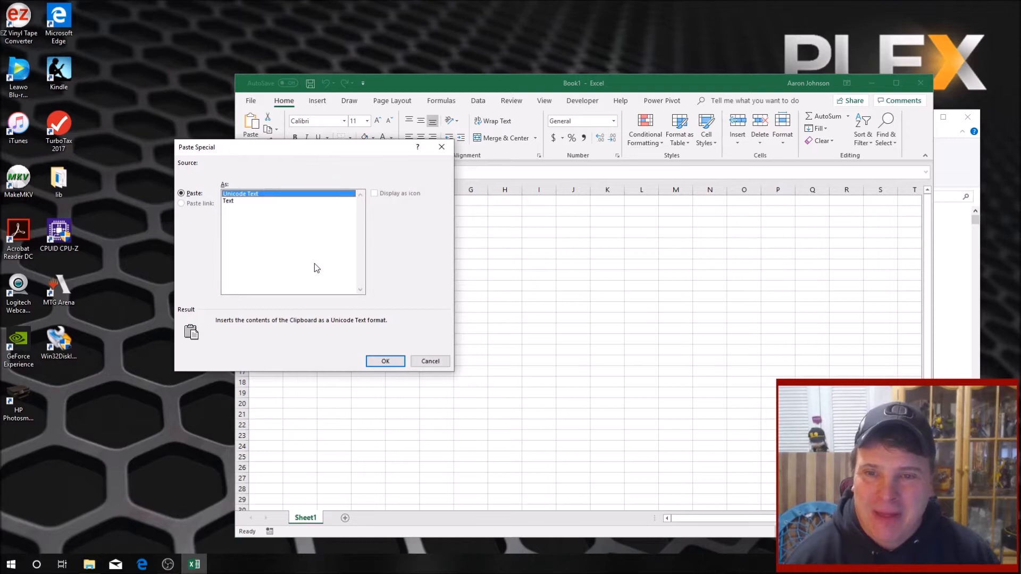
{"action": "left_click", "coordinate": [378, 361]}
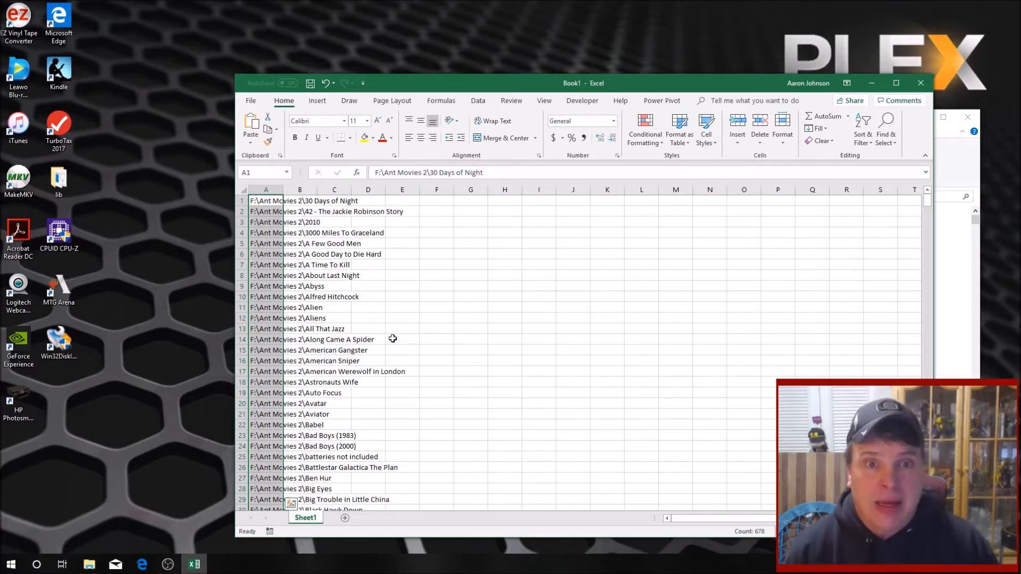
Split the pasted paths with Text to Columns as delimited data, adding a backslash as the Other delimiter
{"action": "left_click", "coordinate": [477, 103]}
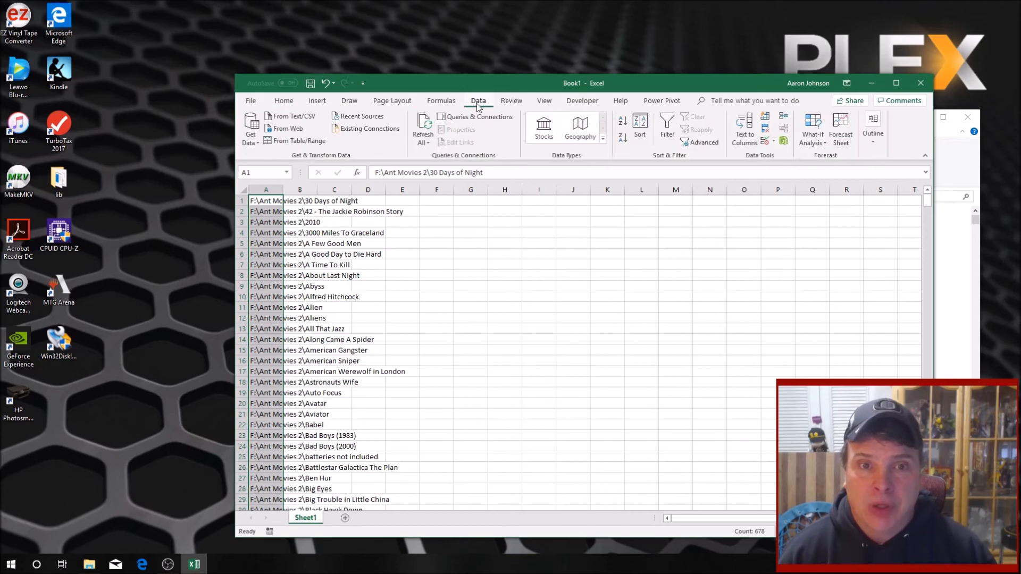
{"action": "left_click", "coordinate": [743, 139]}
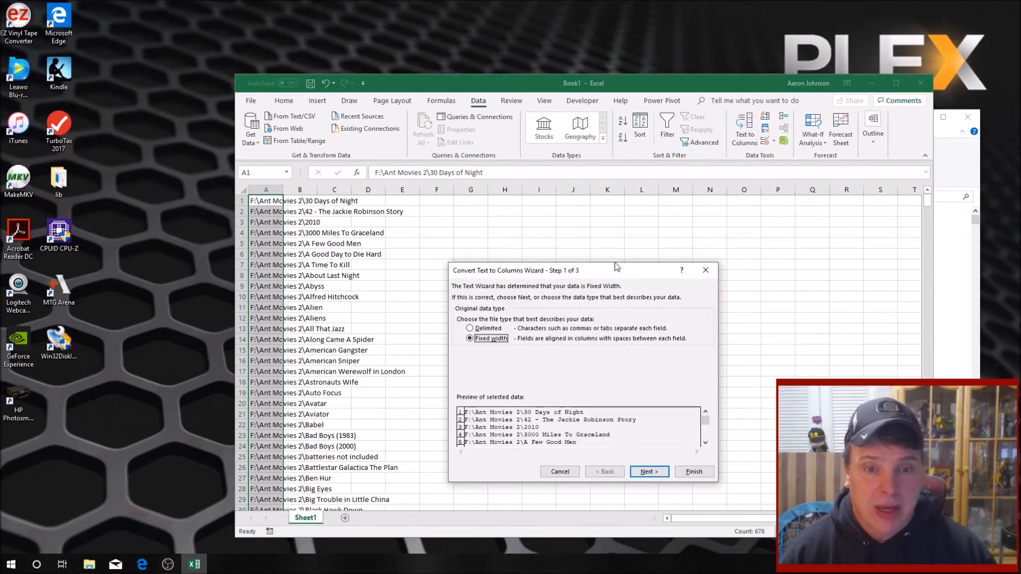
{"action": "left_click", "coordinate": [500, 329]}
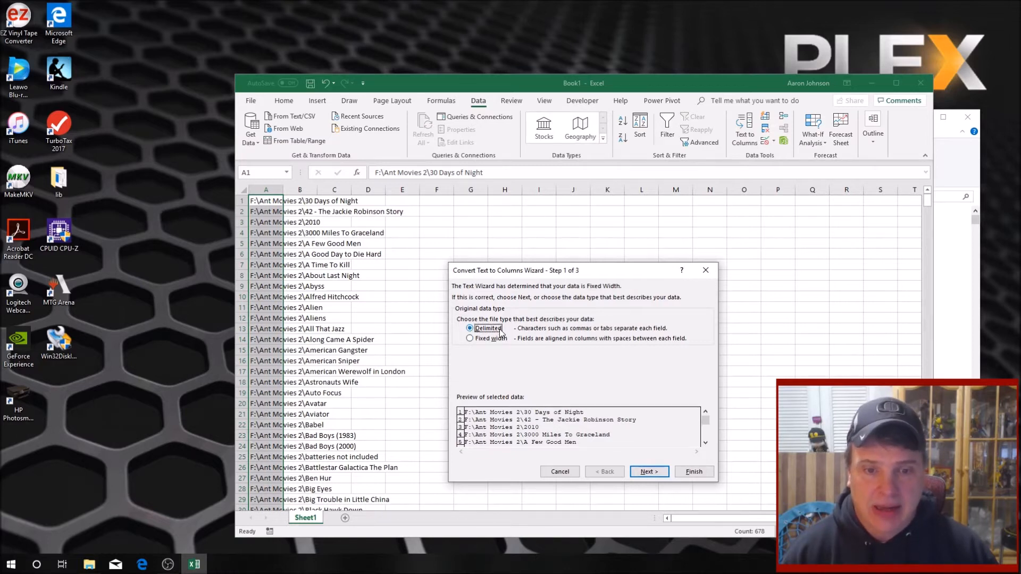
{"action": "left_click", "coordinate": [649, 472]}
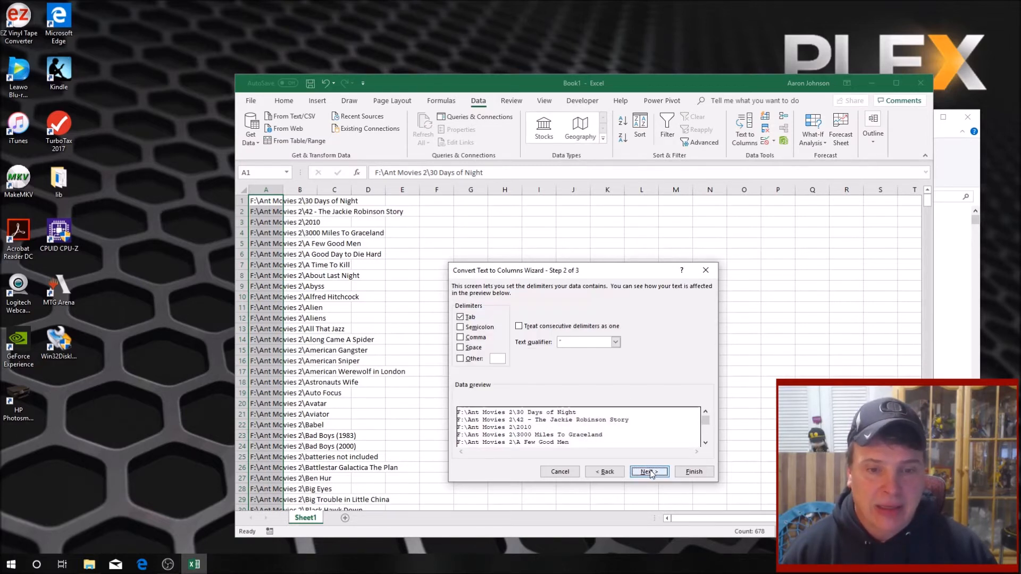
{"action": "left_click", "coordinate": [460, 359]}
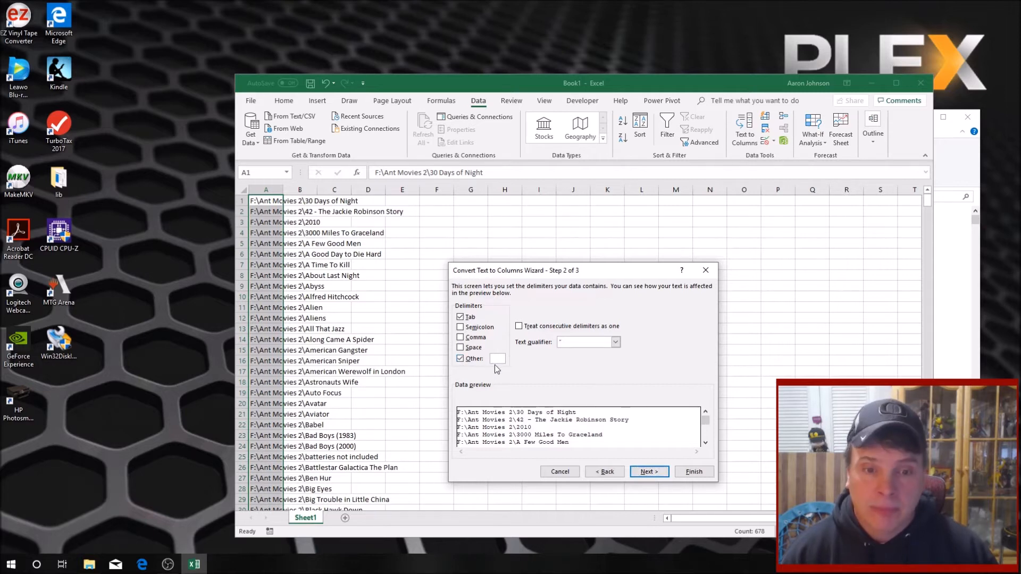
{"action": "type", "text": "\\"}
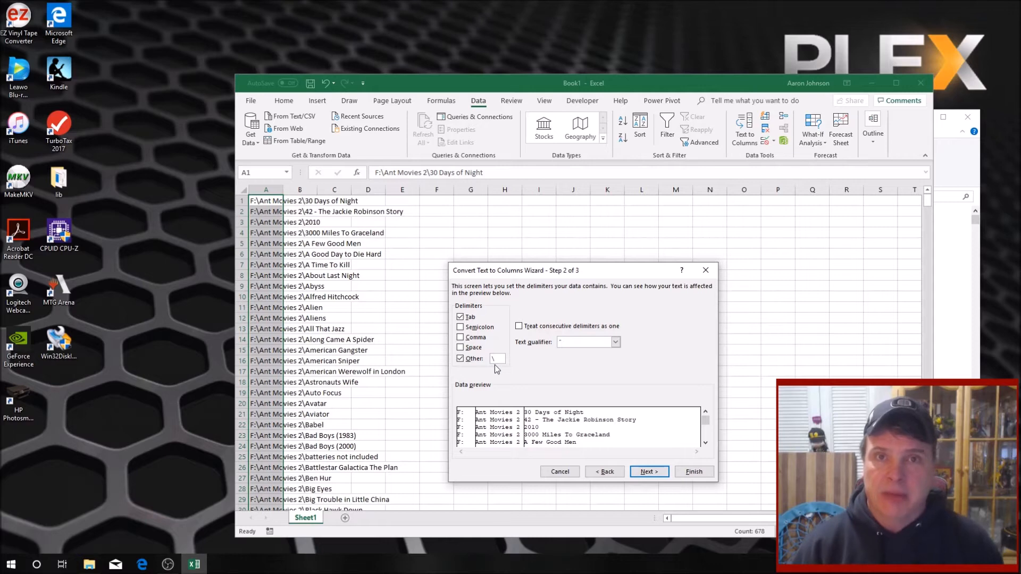
{"action": "left_click", "coordinate": [693, 472]}
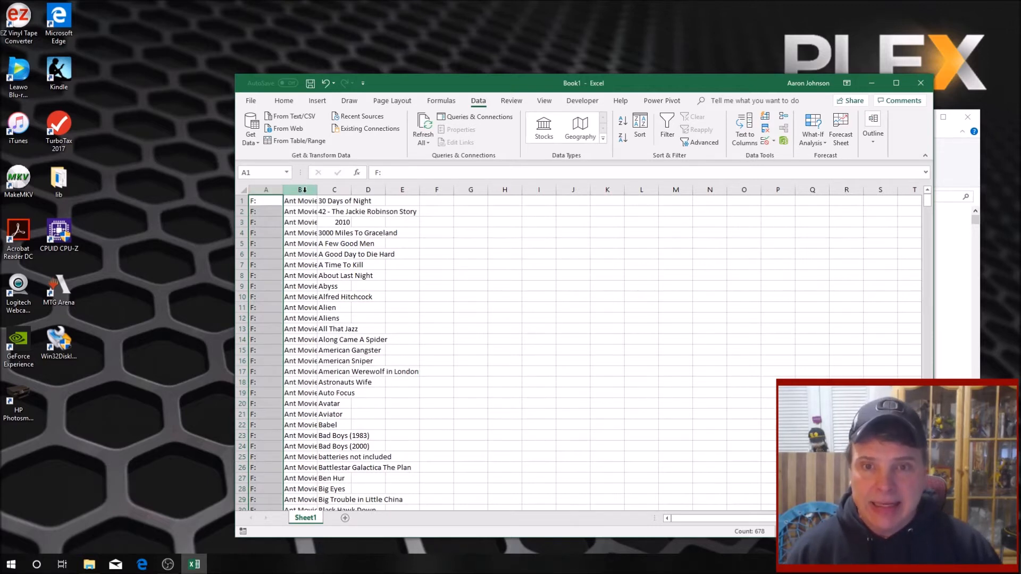
Clear the folder names in column B and drive letters in column A, and delete the emptied column A
{"action": "left_click", "coordinate": [301, 189]}
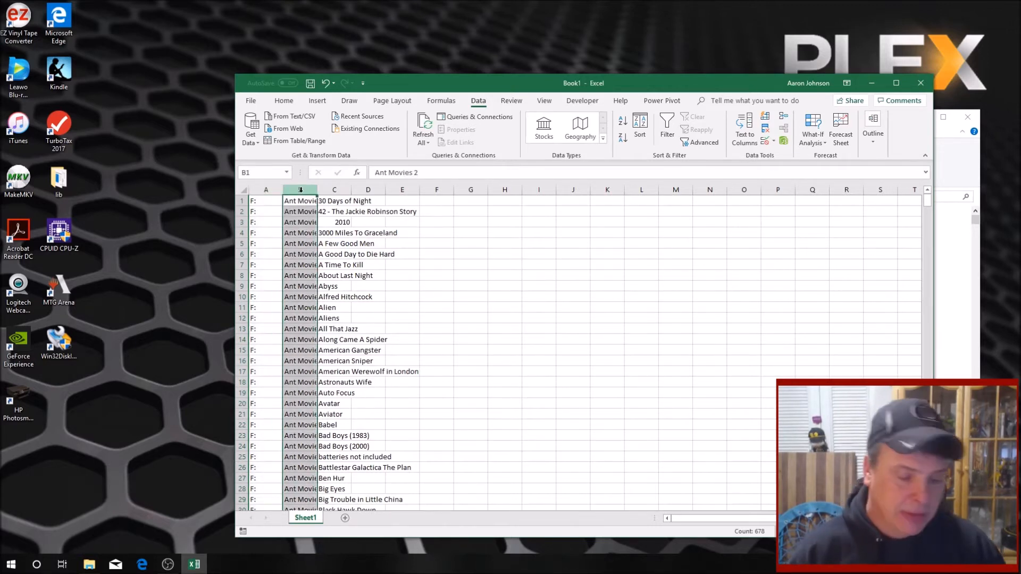
{"action": "key", "text": "Delete"}
{"action": "left_click", "coordinate": [266, 190]}
{"action": "key", "text": "Delete"}
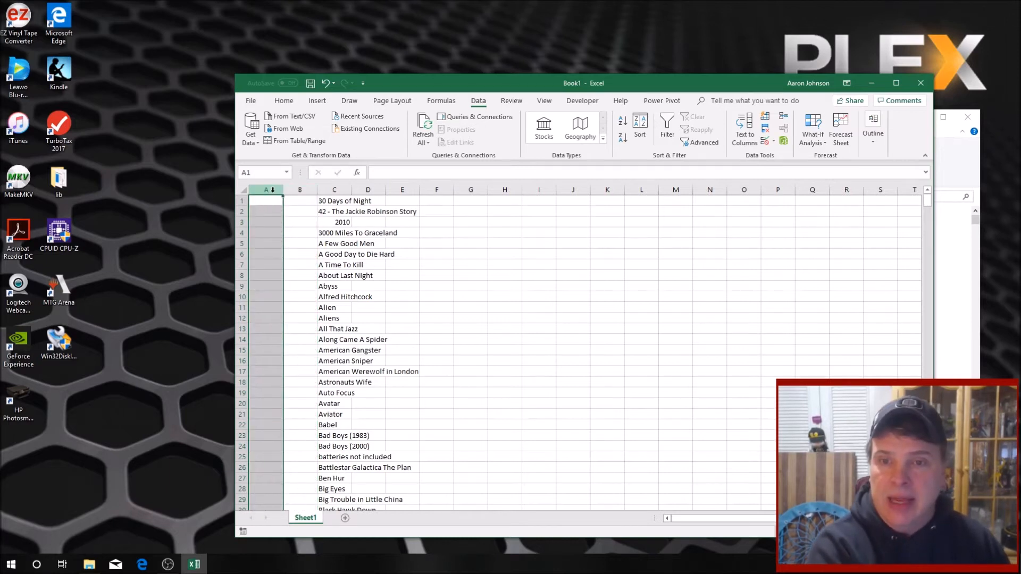
{"action": "right_click", "coordinate": [272, 190]}
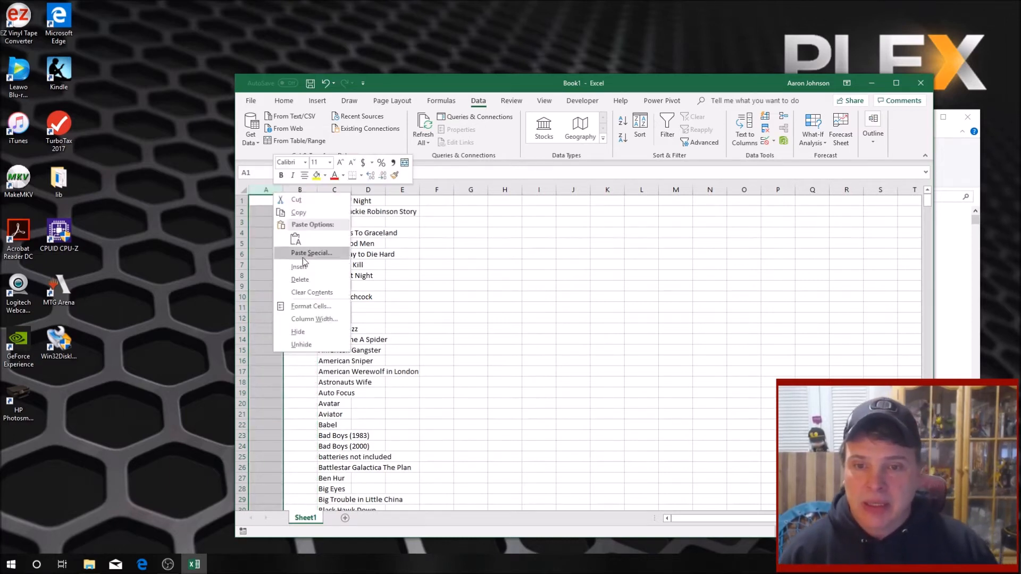
{"action": "left_click", "coordinate": [309, 280]}
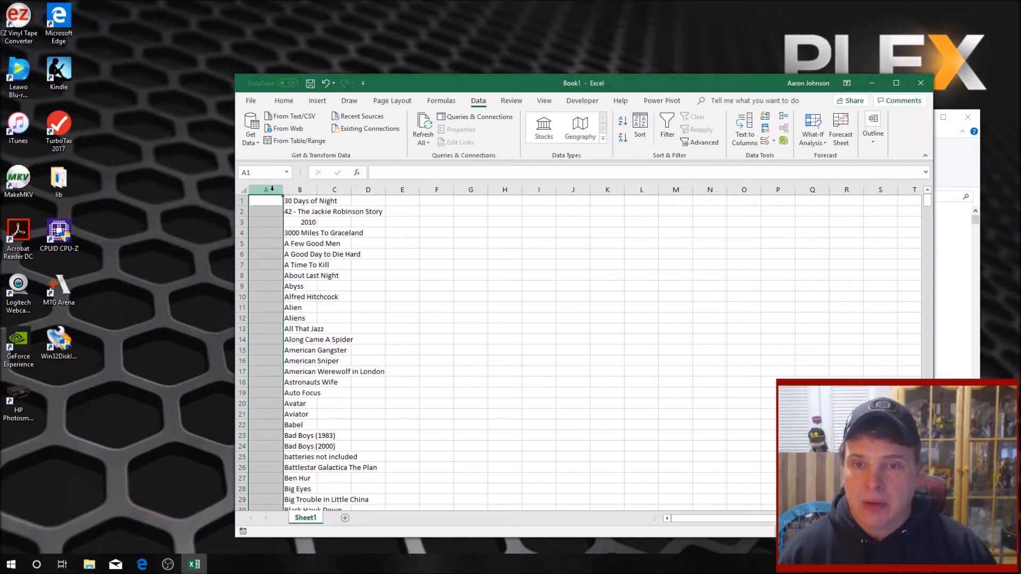
Narrow the empty column A to a thin strip beside the movie titles
{"action": "right_click", "coordinate": [271, 189]}
{"action": "left_click", "coordinate": [282, 190]}
{"action": "left_click_drag", "start_coordinate": [282, 190], "coordinate": [258, 189]}
{"action": "left_click", "coordinate": [373, 254]}
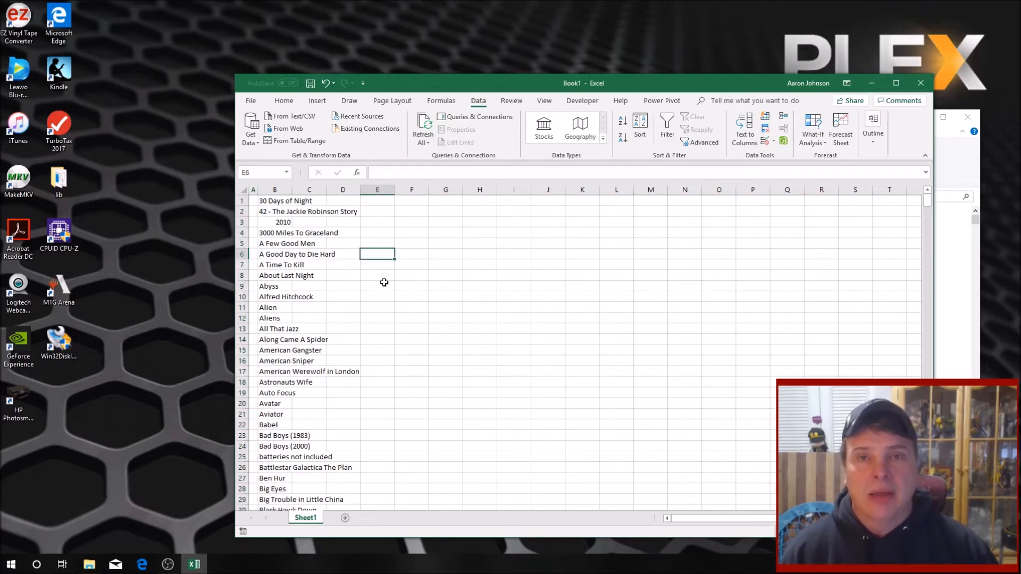
{"action": "scroll", "coordinate": [384, 283], "scroll_direction": "down", "scroll_amount": 20}
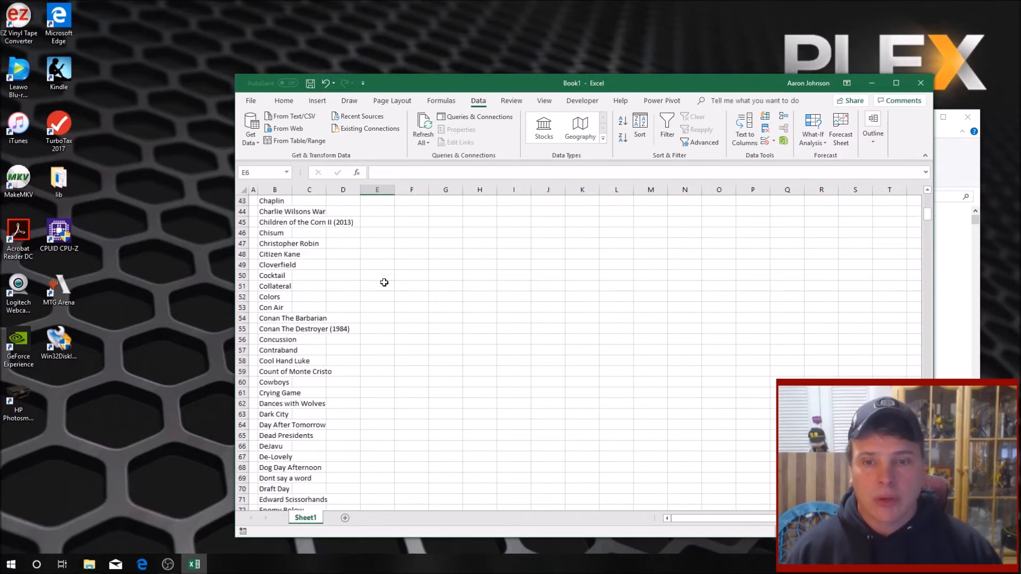
{"action": "scroll", "coordinate": [384, 282], "scroll_direction": "down", "scroll_amount": 20}
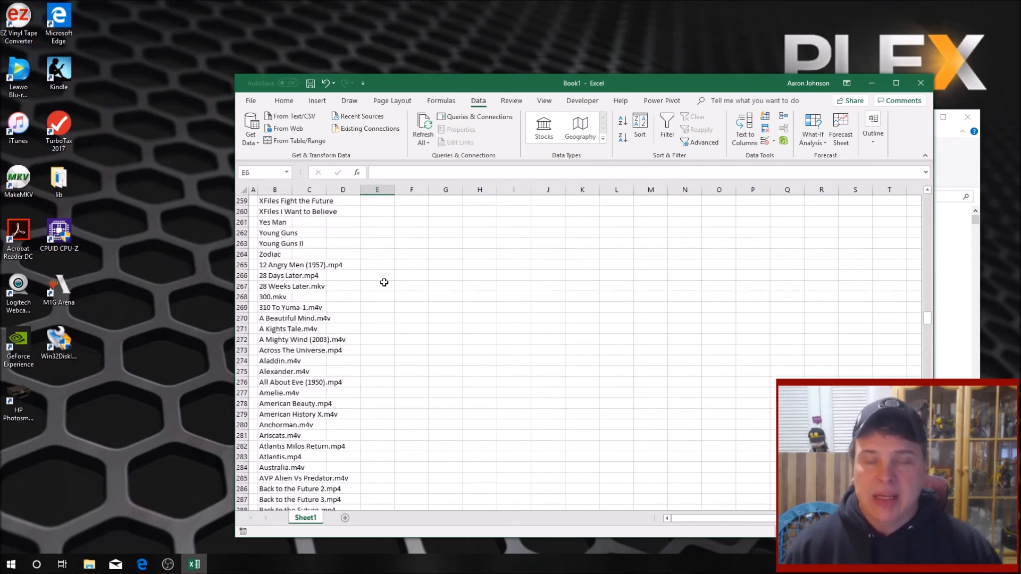
{"action": "scroll", "coordinate": [384, 282], "scroll_direction": "up", "scroll_amount": 20}
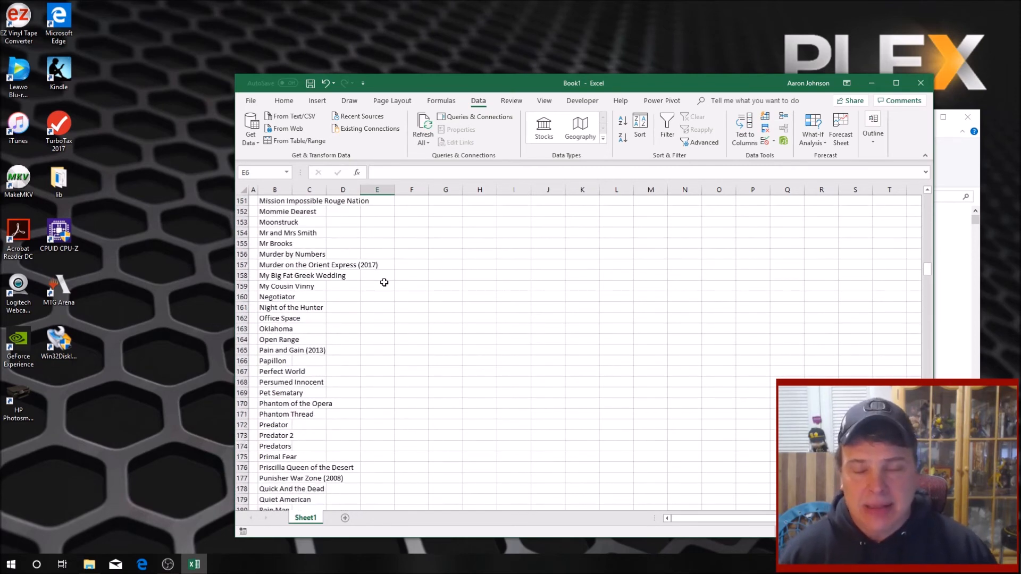
Open the Ant Movies 3 folder on the Plex-2 (G:) drive and copy all its items as paths
{"action": "left_click", "coordinate": [946, 298]}
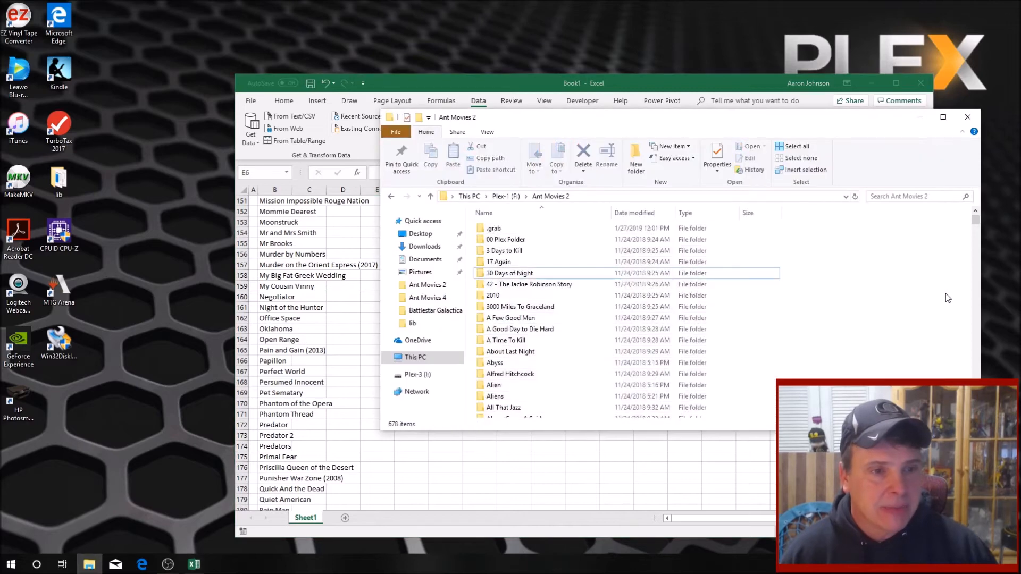
{"action": "left_click", "coordinate": [415, 359]}
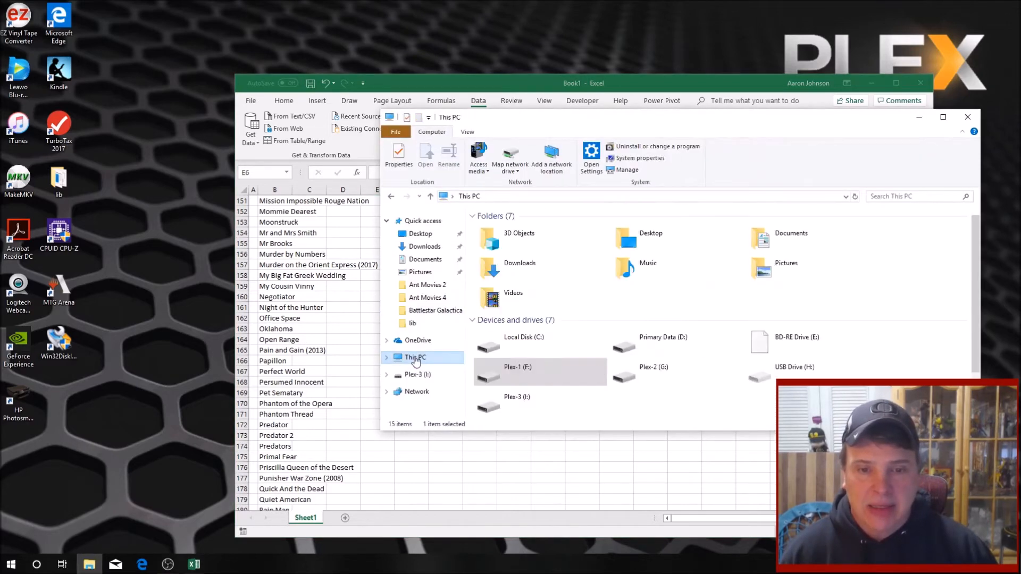
{"action": "double_click", "coordinate": [629, 378]}
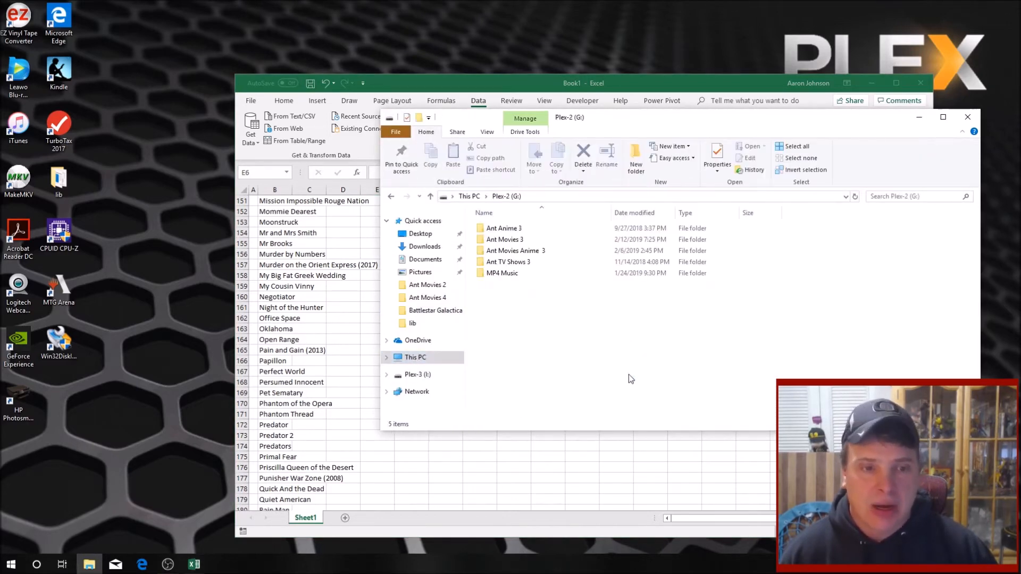
{"action": "double_click", "coordinate": [481, 241]}
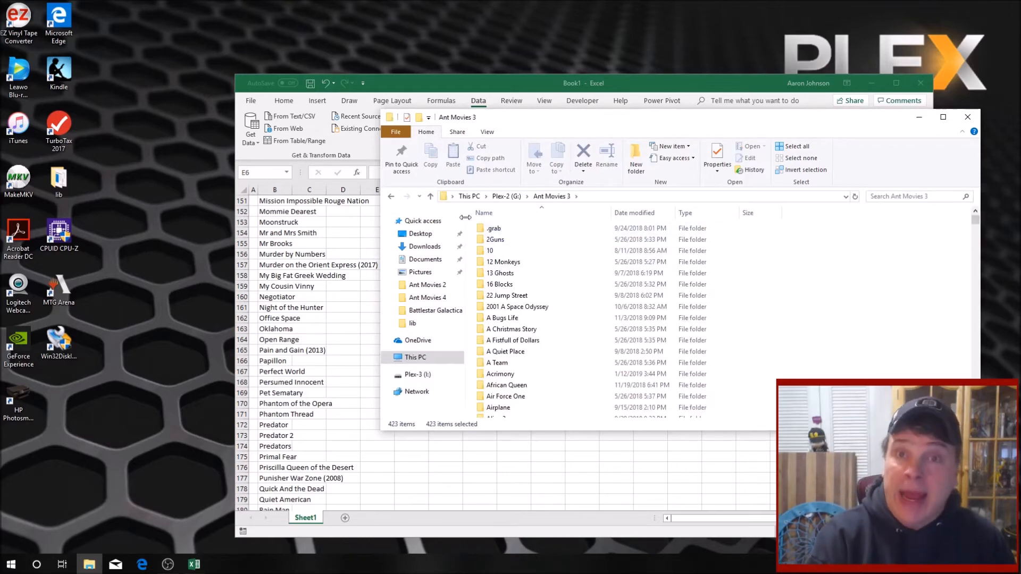
{"action": "key", "text": "ctrl+a"}
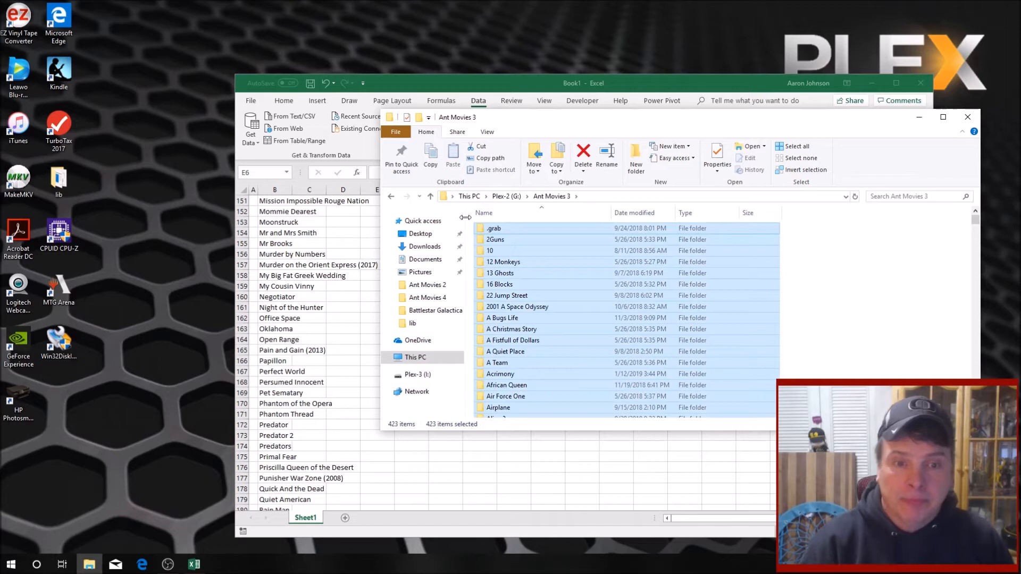
{"action": "right_click", "coordinate": [551, 297], "text": "shift"}
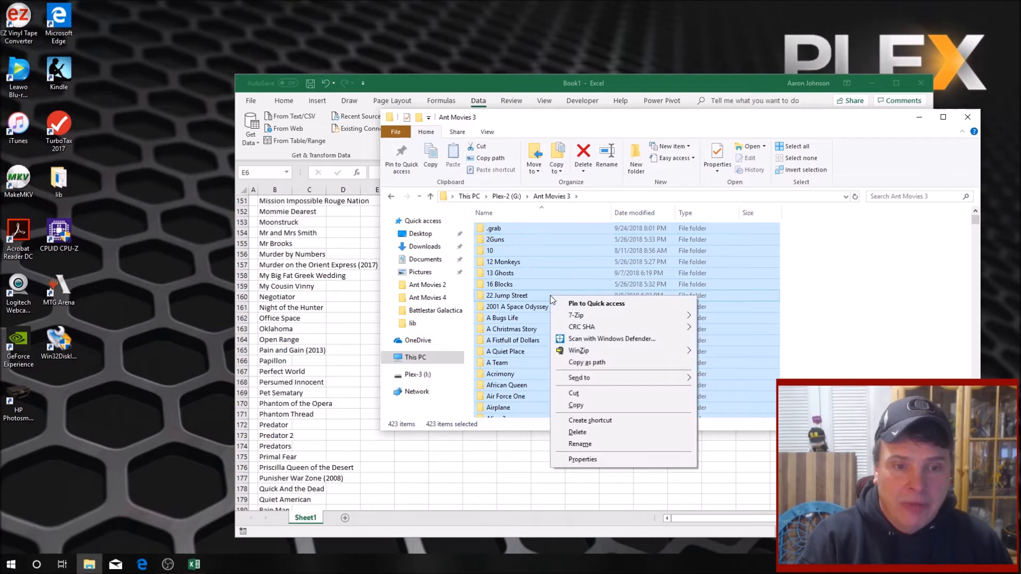
{"action": "left_click", "coordinate": [605, 365]}
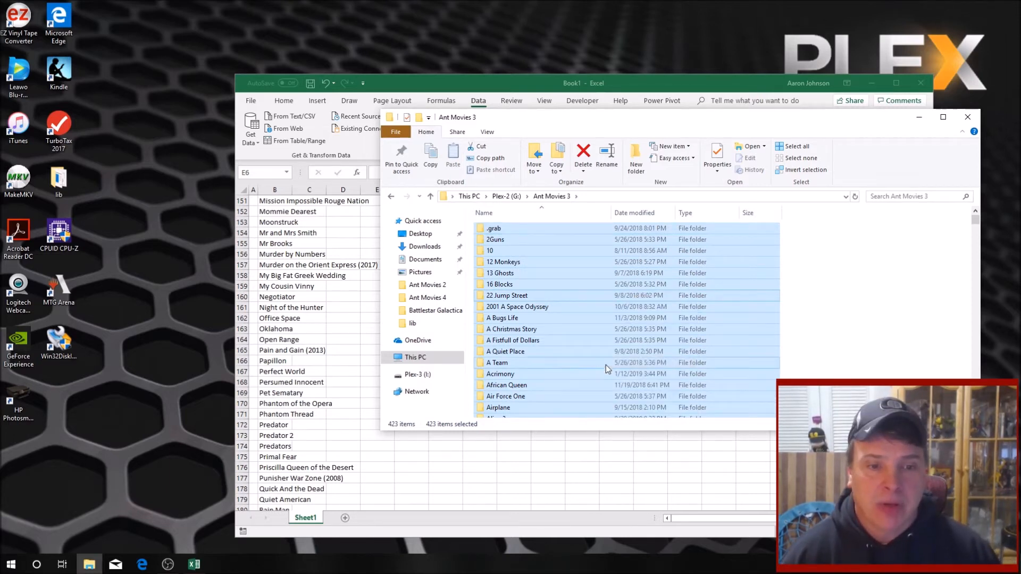
Paste the copied paths into Excel as Unicode Text from cell A679, the first empty row below the existing titles
{"action": "left_click", "coordinate": [554, 445]}
{"action": "scroll", "coordinate": [336, 382], "scroll_direction": "down", "scroll_amount": 20}
{"action": "scroll", "coordinate": [335, 382], "scroll_direction": "down", "scroll_amount": 20}
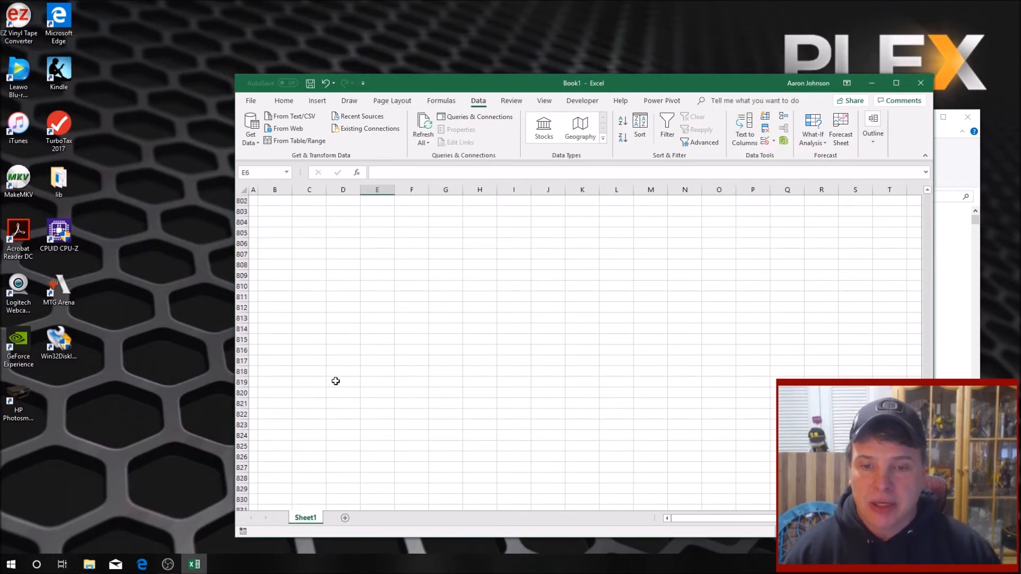
{"action": "scroll", "coordinate": [336, 382], "scroll_direction": "up", "scroll_amount": 10}
{"action": "scroll", "coordinate": [331, 376], "scroll_direction": "up", "scroll_amount": 20}
{"action": "scroll", "coordinate": [331, 376], "scroll_direction": "down", "scroll_amount": 9}
{"action": "scroll", "coordinate": [330, 376], "scroll_direction": "up", "scroll_amount": 1}
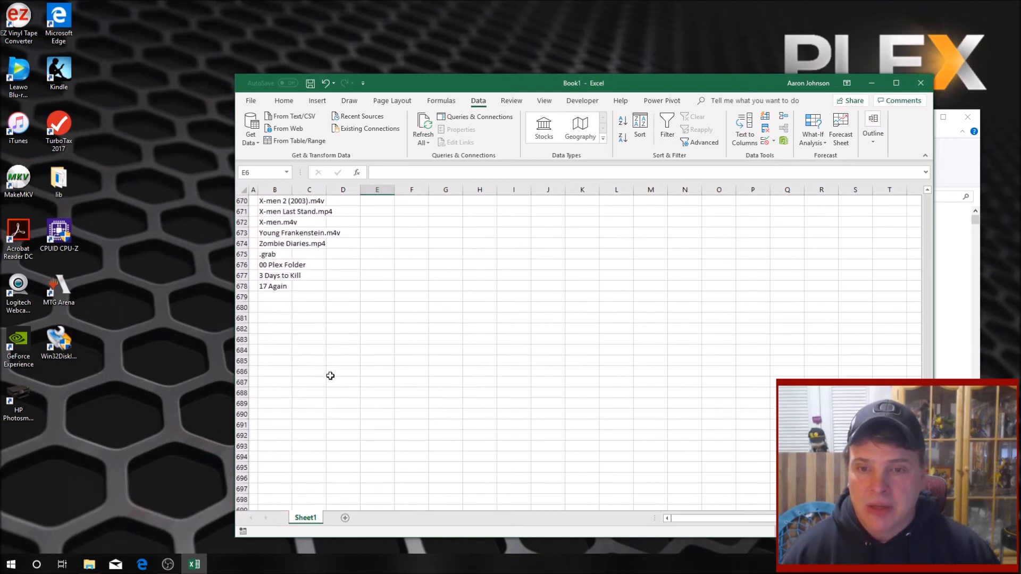
{"action": "left_click", "coordinate": [271, 297]}
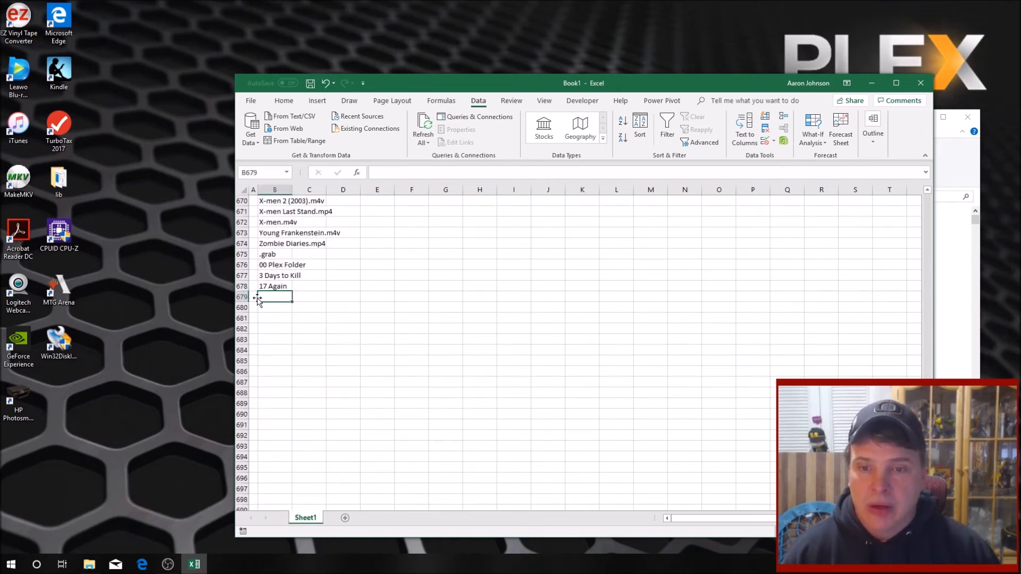
{"action": "left_click", "coordinate": [254, 299]}
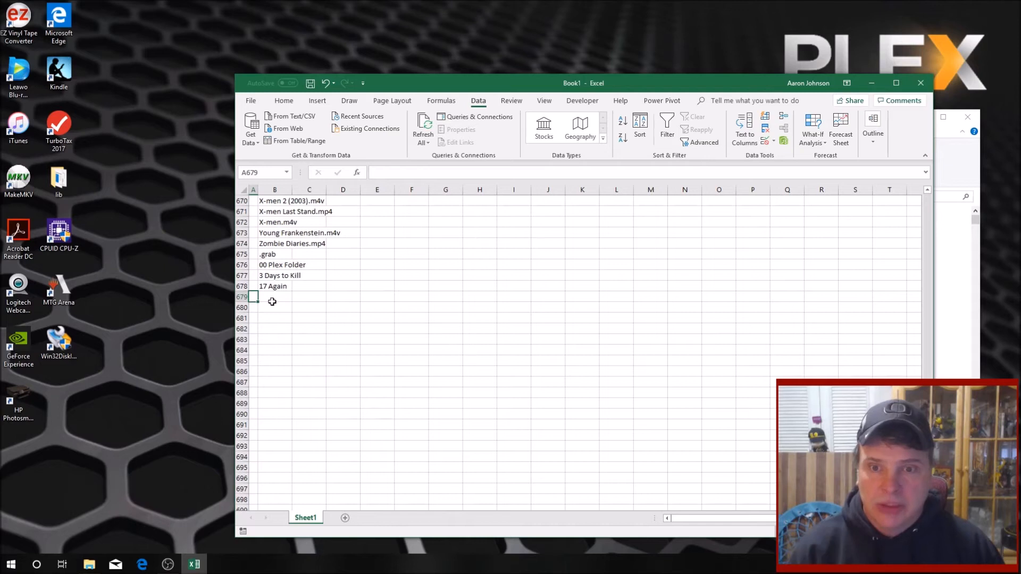
{"action": "right_click", "coordinate": [266, 300]}
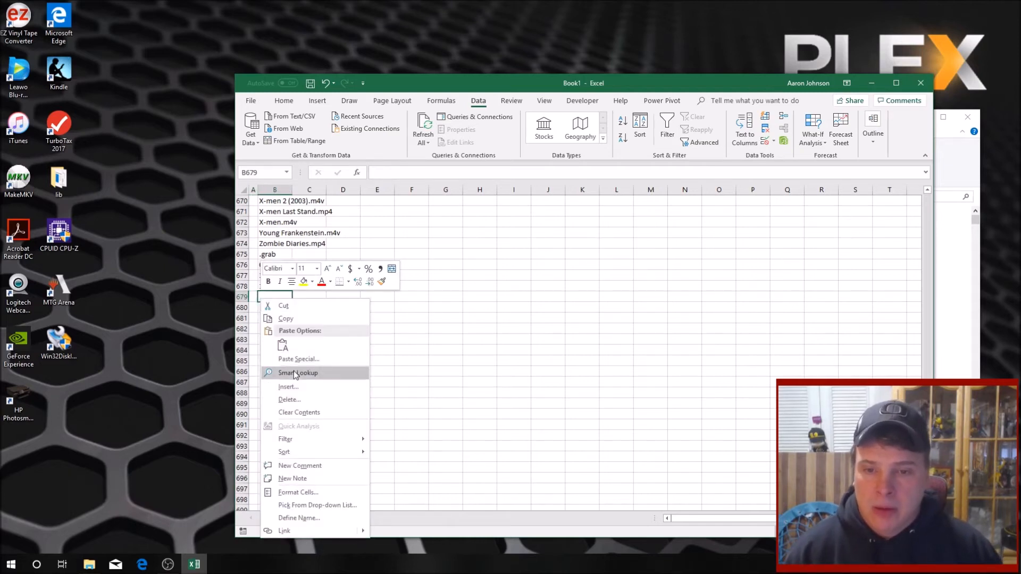
{"action": "left_click", "coordinate": [254, 300]}
{"action": "right_click", "coordinate": [254, 300]}
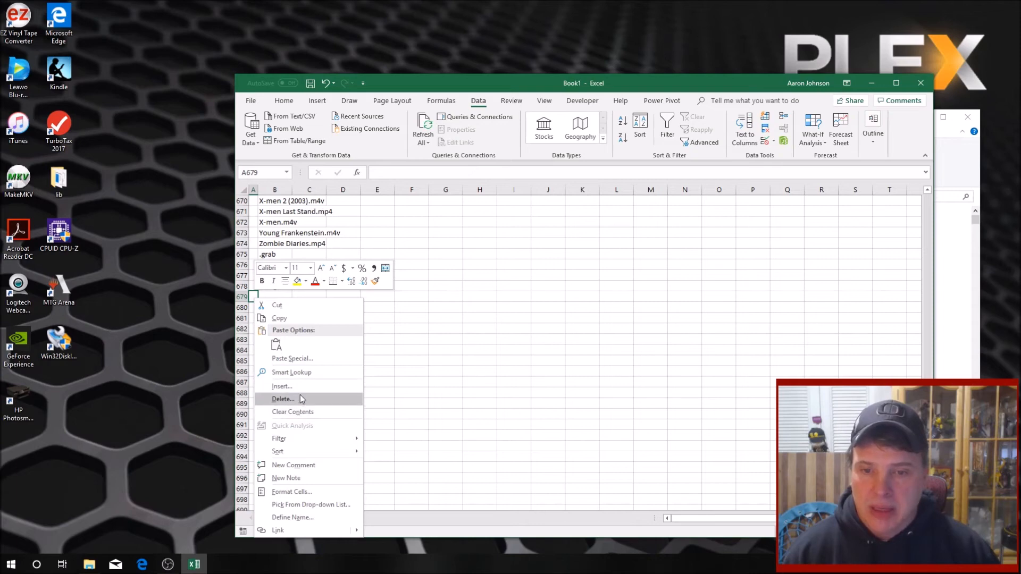
{"action": "left_click", "coordinate": [302, 359]}
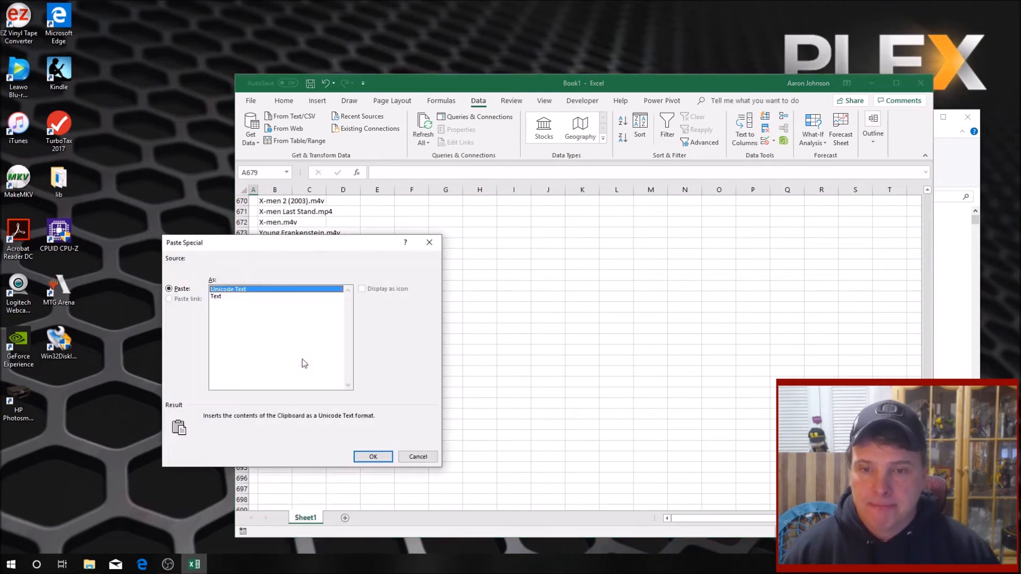
{"action": "left_click", "coordinate": [373, 457]}
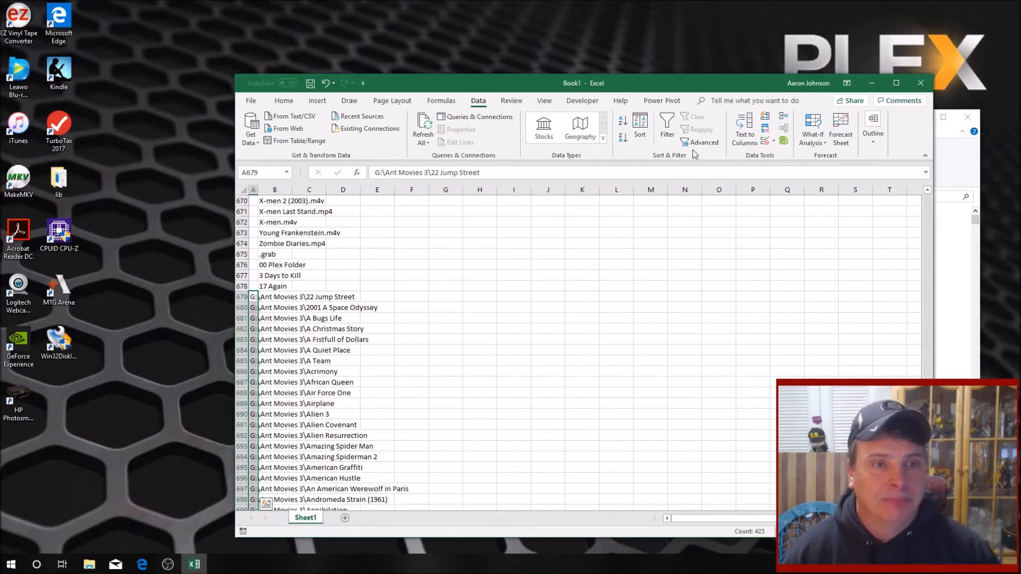
Split the newly pasted paths with Text to Columns as delimited data, using the backslash as the Other delimiter
{"action": "left_click", "coordinate": [744, 132]}
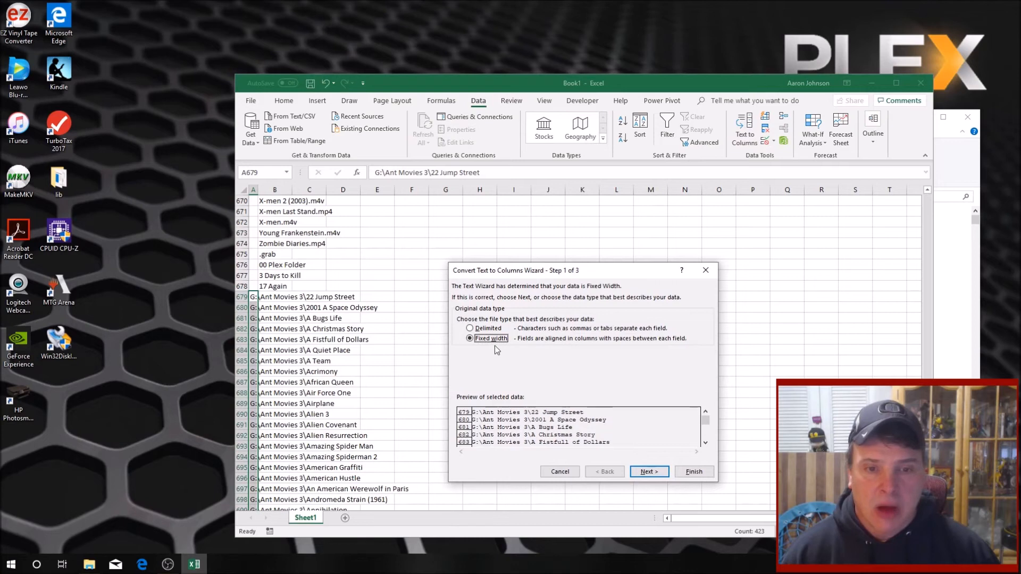
{"action": "left_click", "coordinate": [485, 329]}
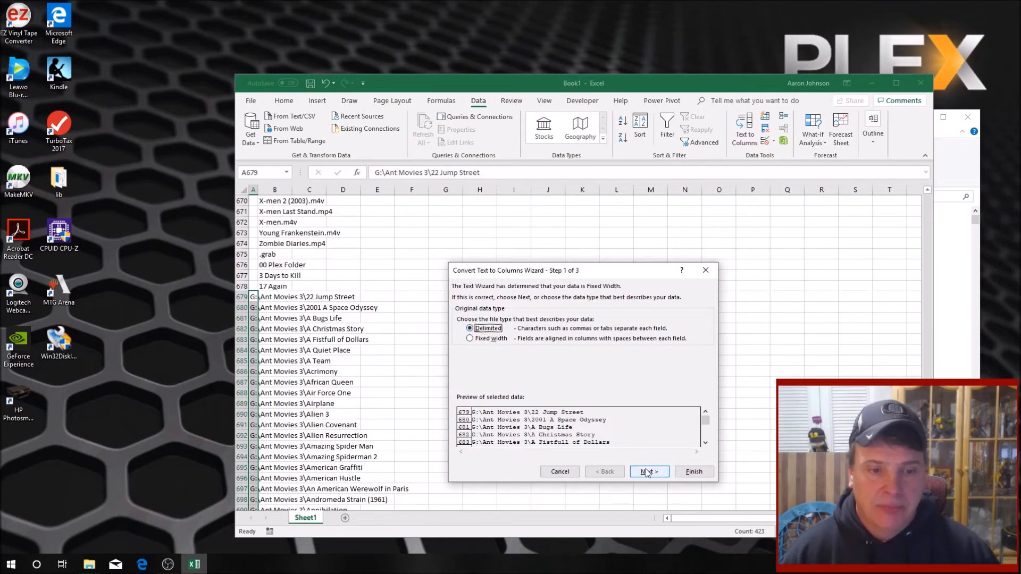
{"action": "left_click", "coordinate": [647, 470]}
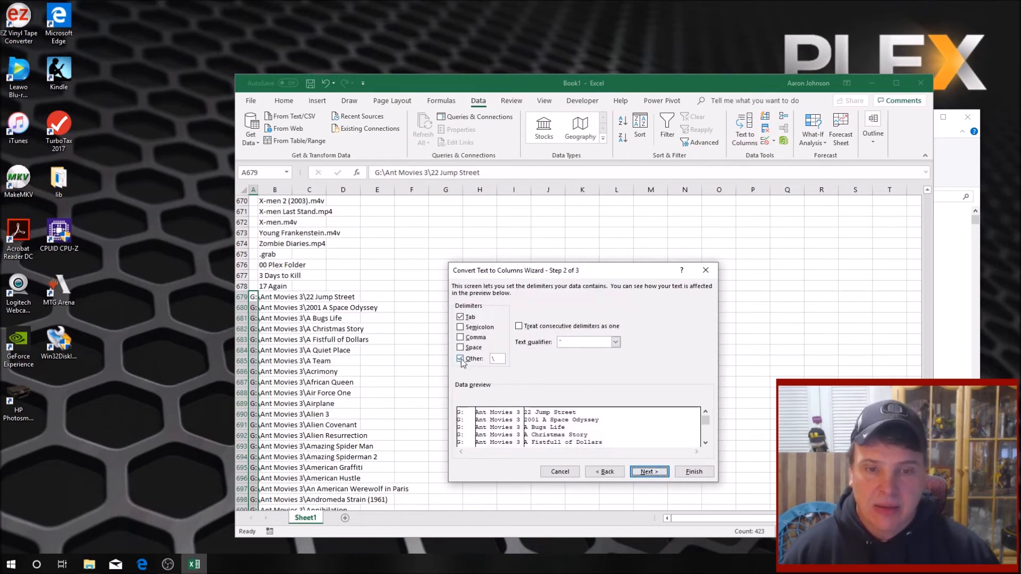
{"action": "left_click", "coordinate": [694, 472]}
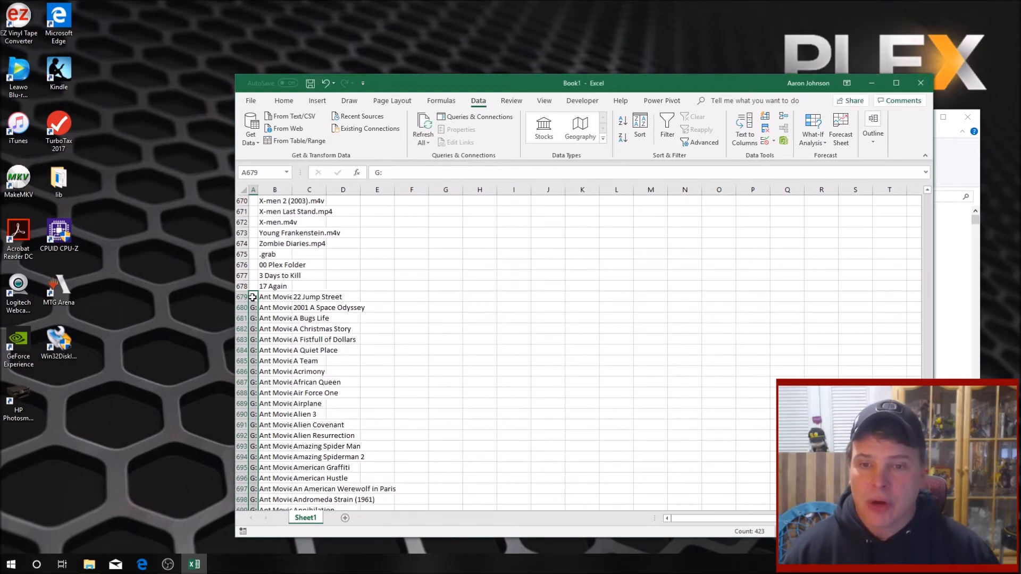
Clear the new drive letters in column A and folder names in column B from row 679 down
{"action": "key", "text": "Delete"}
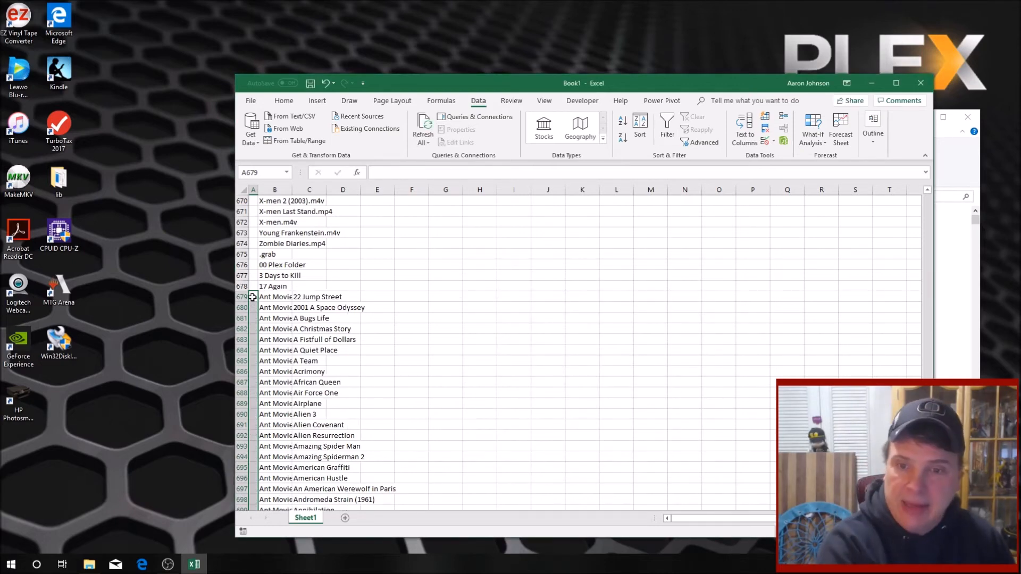
{"action": "left_click", "coordinate": [281, 297]}
{"action": "left_click_drag", "start_coordinate": [281, 298], "coordinate": [288, 353]}
{"action": "key", "text": "Delete"}
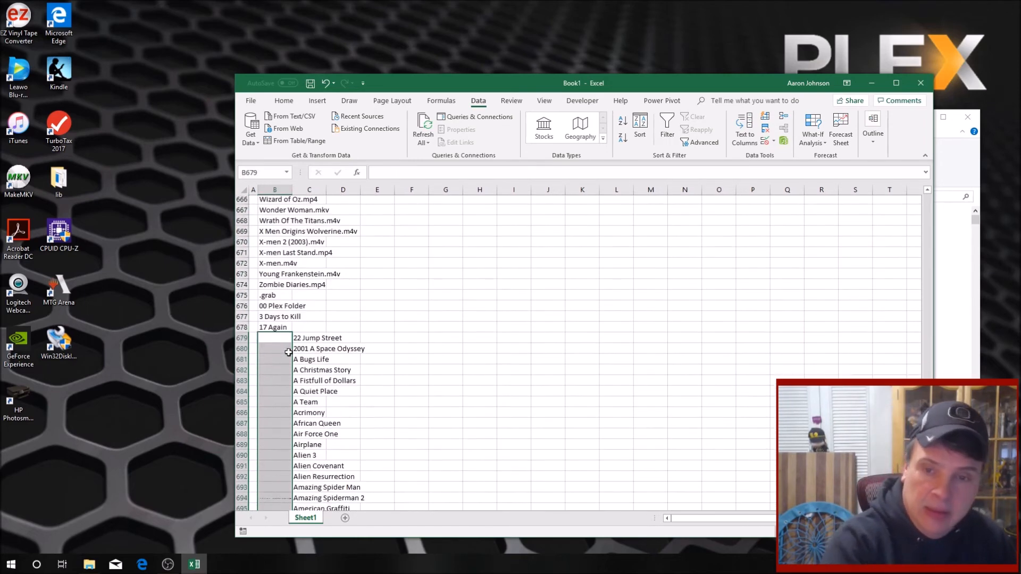
Copy the new movie titles in column C from row 679 down and paste them into column B at B679
{"action": "left_click_drag", "start_coordinate": [314, 463], "coordinate": [328, 484]}
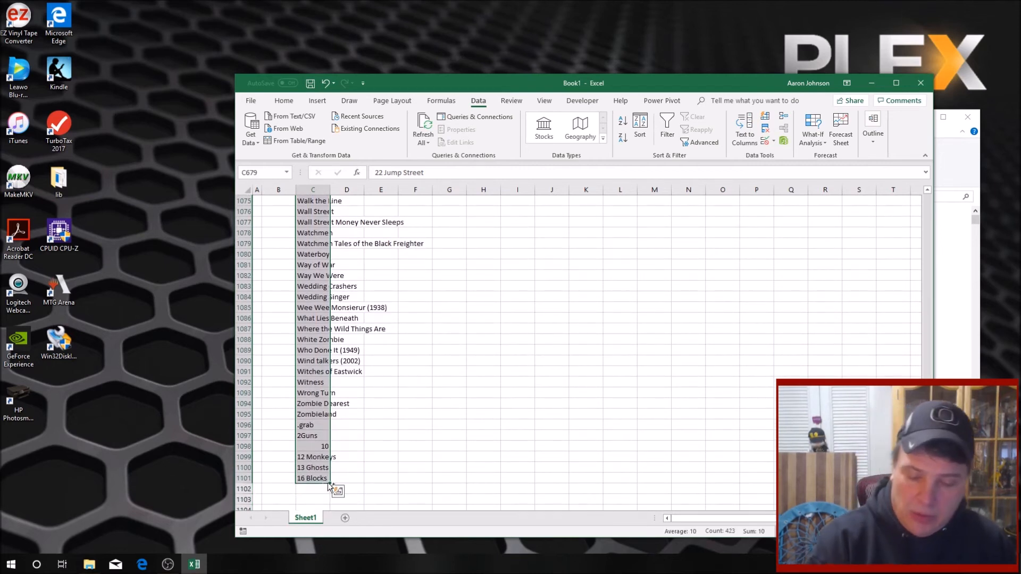
{"action": "key", "text": "ctrl+c"}
{"action": "scroll", "coordinate": [300, 428], "scroll_direction": "up", "scroll_amount": 20}
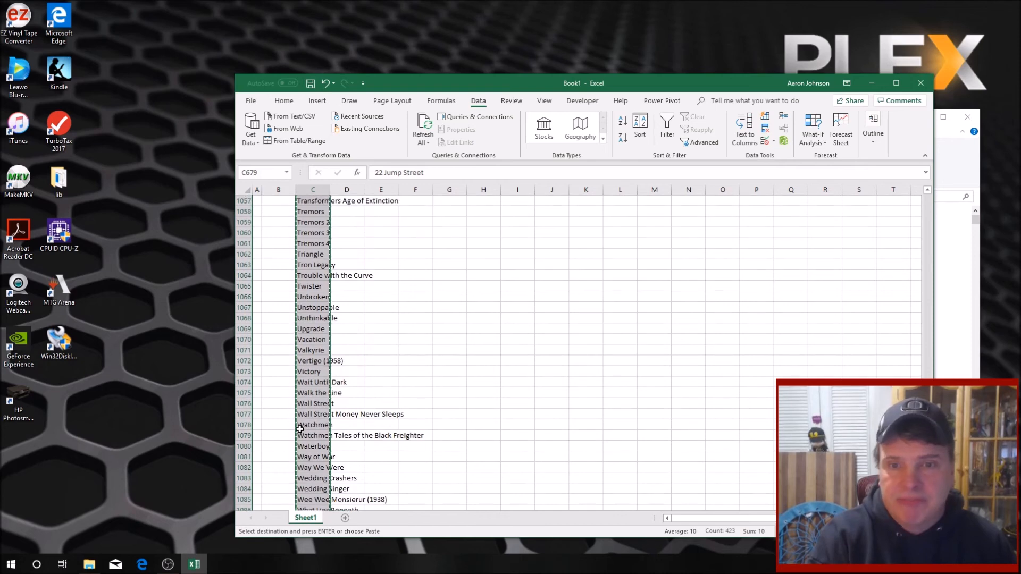
{"action": "scroll", "coordinate": [300, 428], "scroll_direction": "up", "scroll_amount": 20}
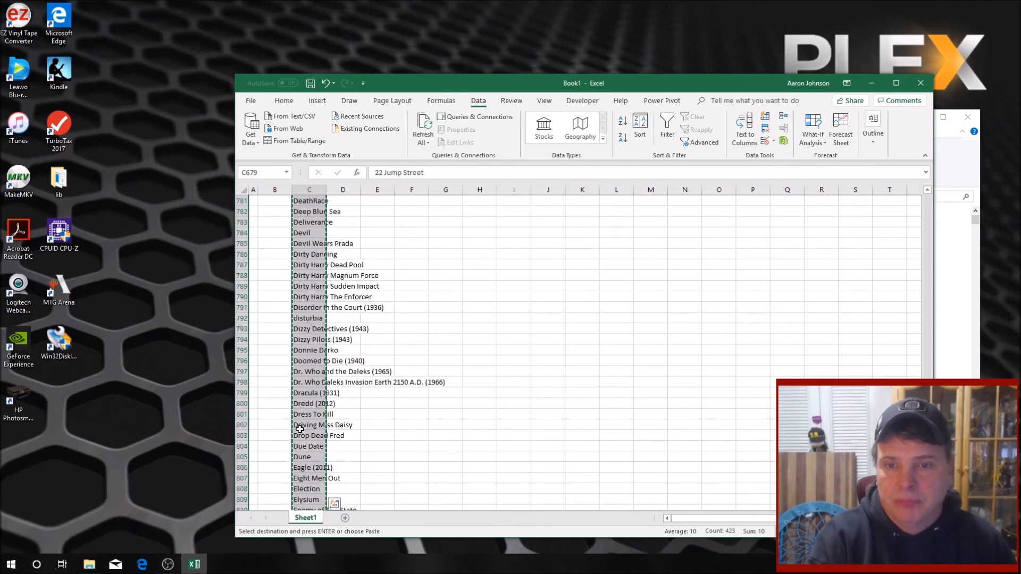
{"action": "scroll", "coordinate": [300, 428], "scroll_direction": "down", "scroll_amount": 12}
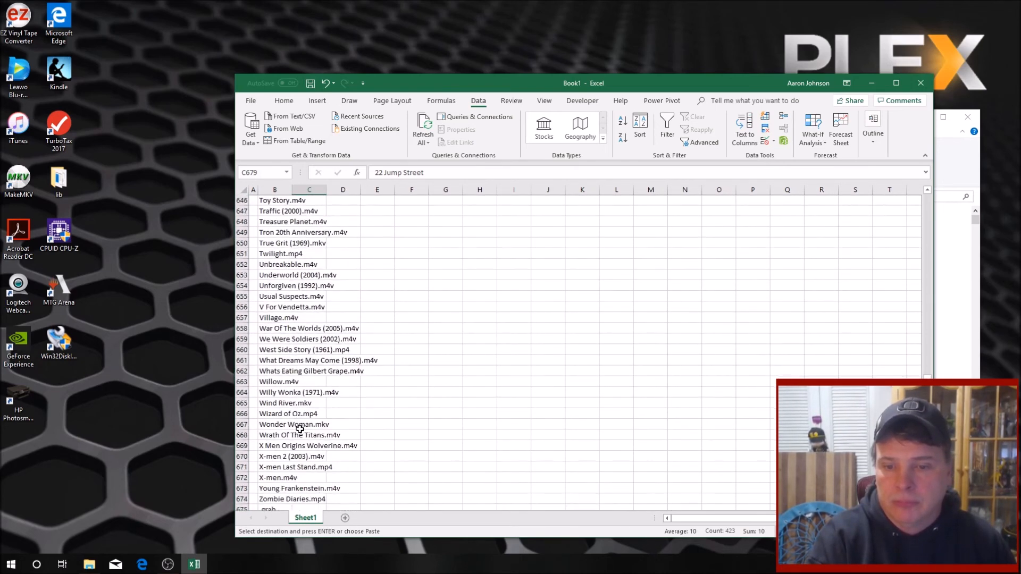
{"action": "scroll", "coordinate": [287, 415], "scroll_direction": "up", "scroll_amount": 1}
{"action": "left_click", "coordinate": [269, 361]}
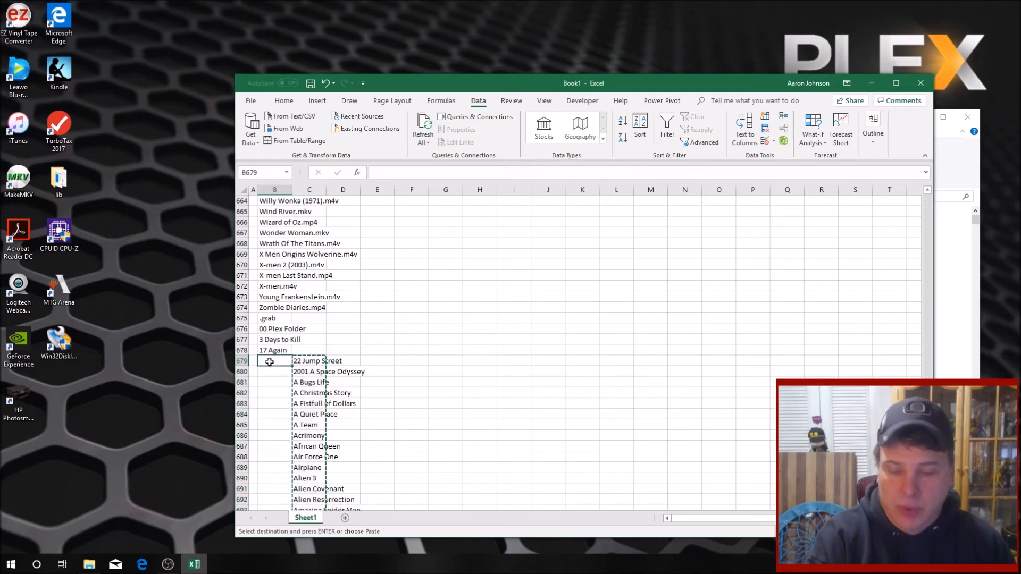
{"action": "key", "text": "ctrl+v"}
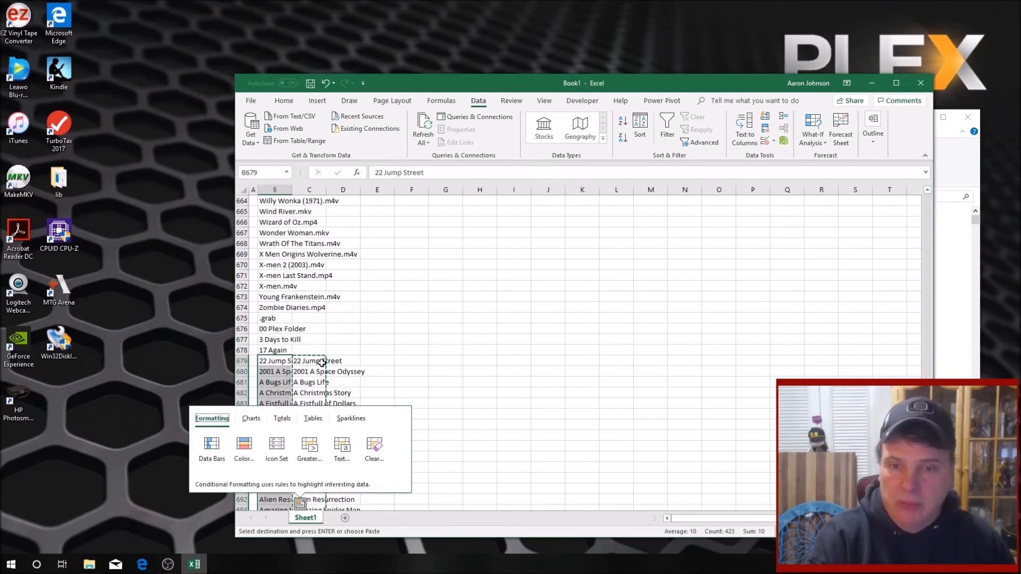
Delete column C with the duplicate movie titles
{"action": "left_click", "coordinate": [321, 362]}
{"action": "key", "text": "Delete"}
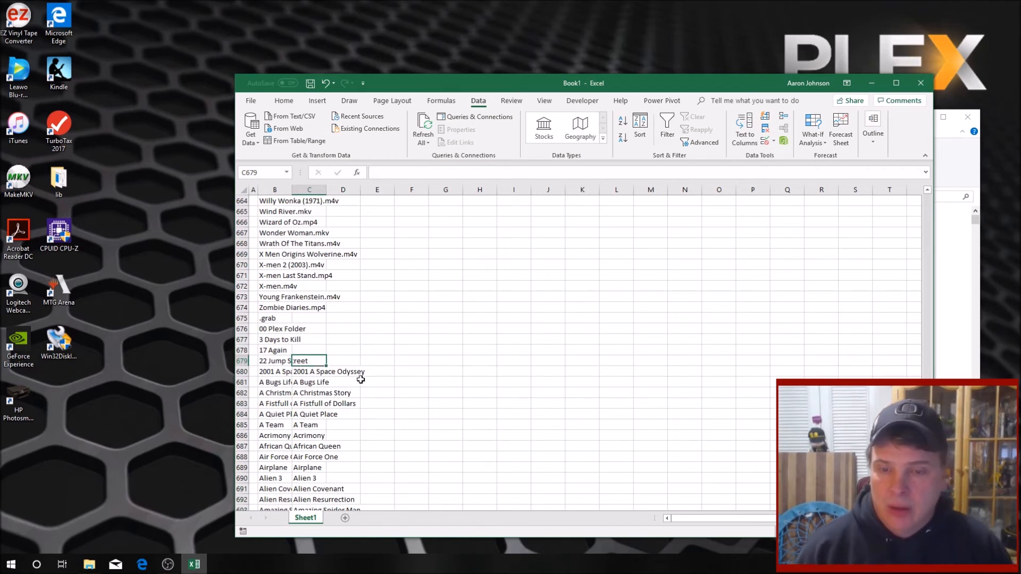
{"action": "right_click", "coordinate": [317, 193]}
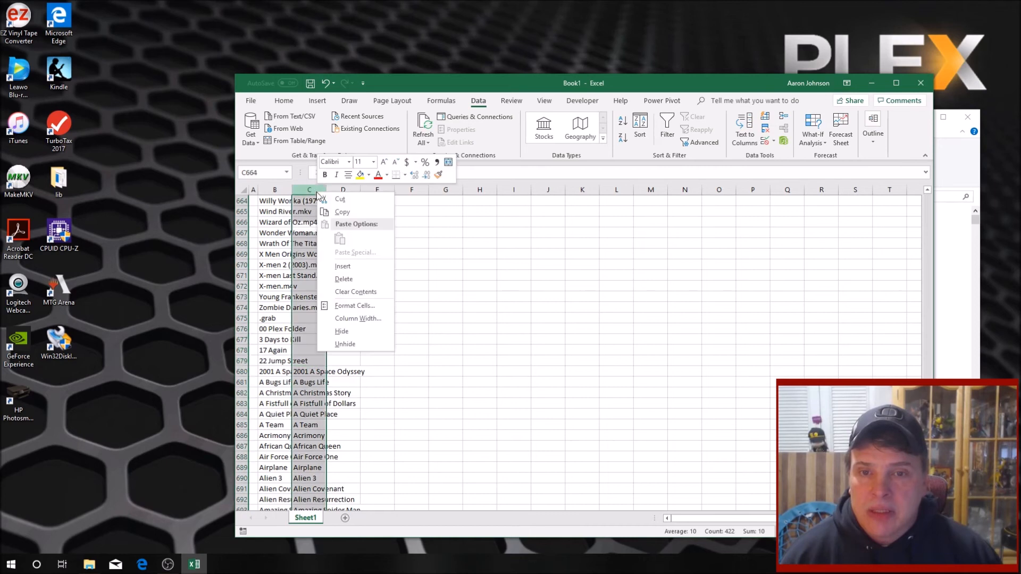
{"action": "left_click", "coordinate": [350, 279]}
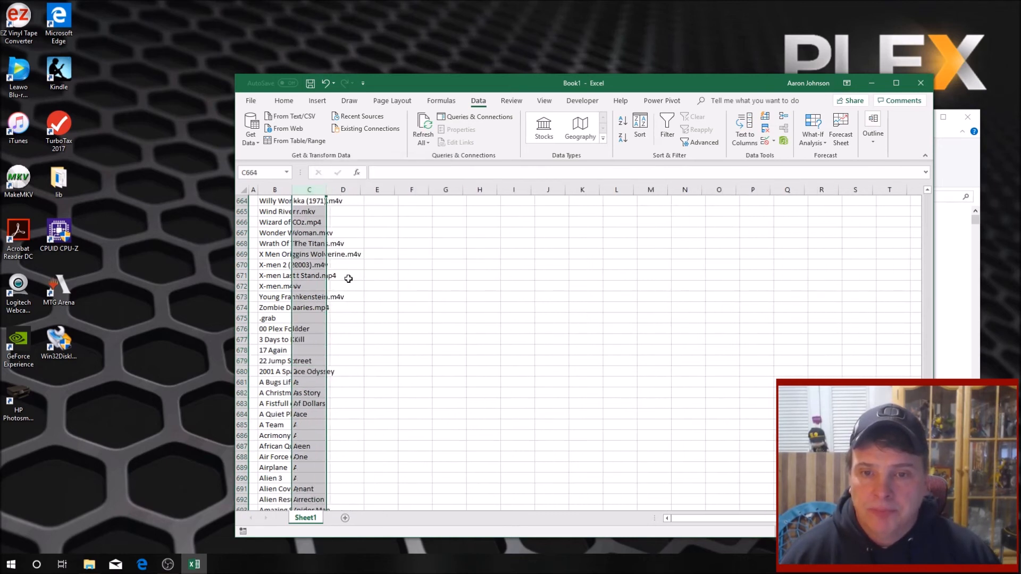
{"action": "left_click", "coordinate": [370, 368]}
Clear the non-movie entries .grab and 00 Plex Folder from cells B675 and B676
{"action": "left_click", "coordinate": [277, 320]}
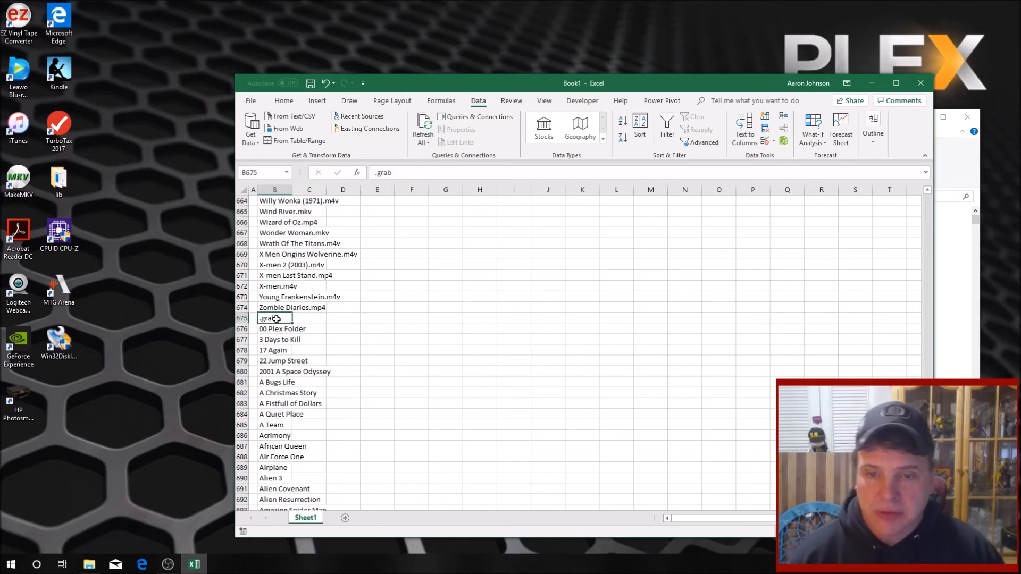
{"action": "key", "text": "Delete"}
{"action": "left_click", "coordinate": [271, 330]}
{"action": "key", "text": "Delete"}
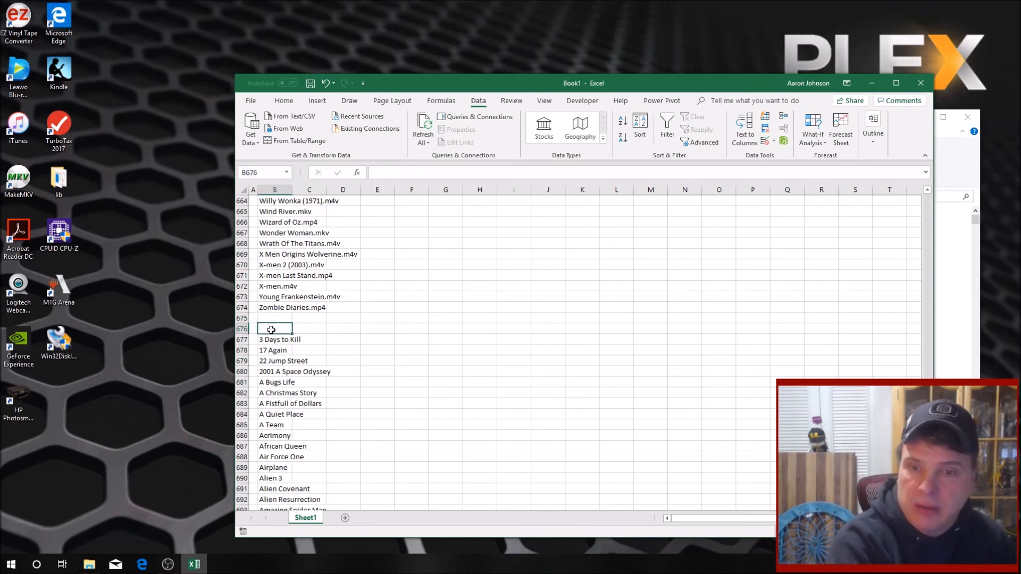
Sort the movie titles in column B from A to Z
{"action": "left_click", "coordinate": [274, 318]}
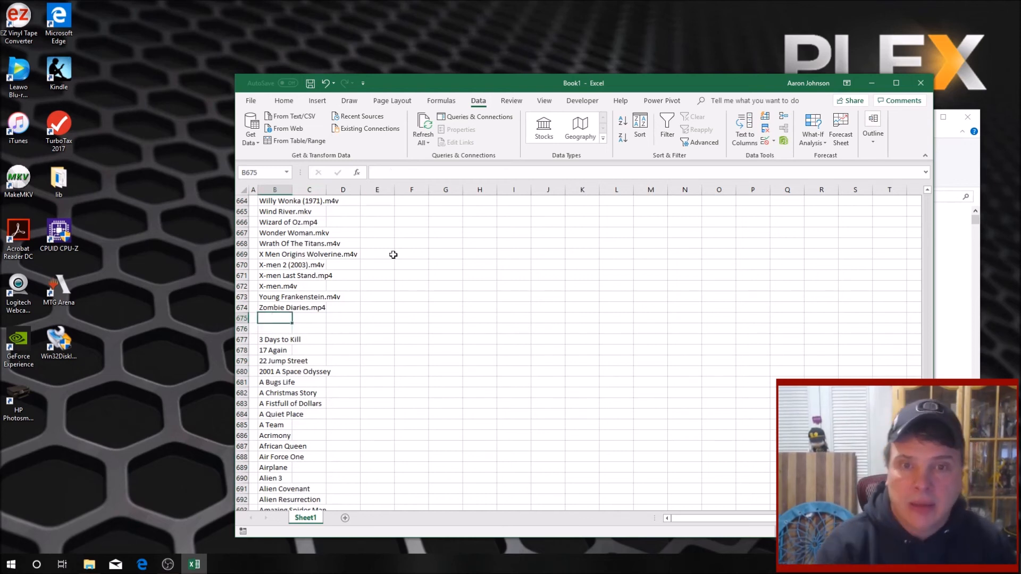
{"action": "left_click", "coordinate": [285, 102]}
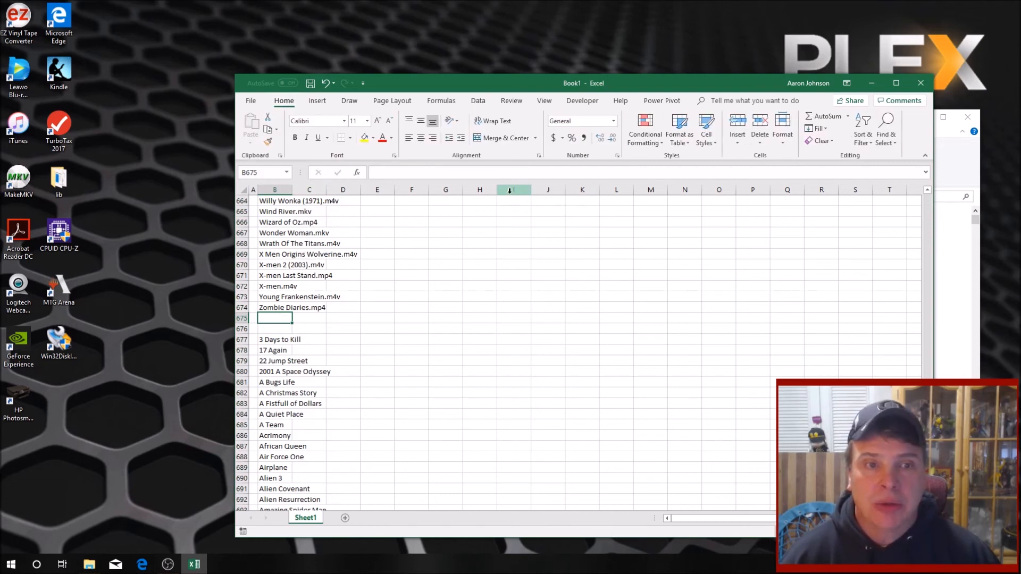
{"action": "left_click", "coordinate": [862, 139]}
{"action": "left_click", "coordinate": [884, 156]}
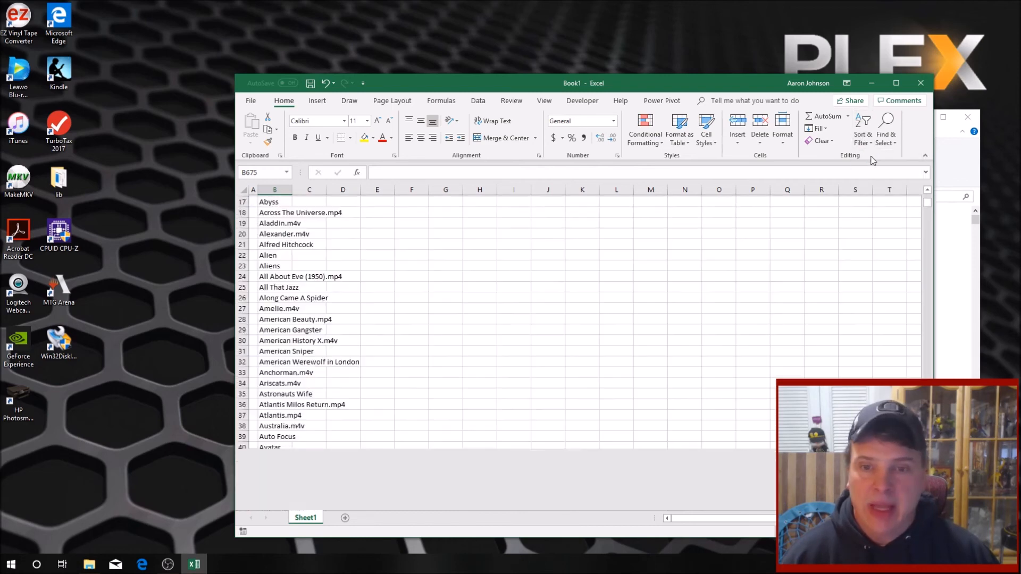
Review the alphabetically sorted movie titles in column B from the first row down through the list
{"action": "scroll", "coordinate": [412, 302], "scroll_direction": "up", "scroll_amount": 1}
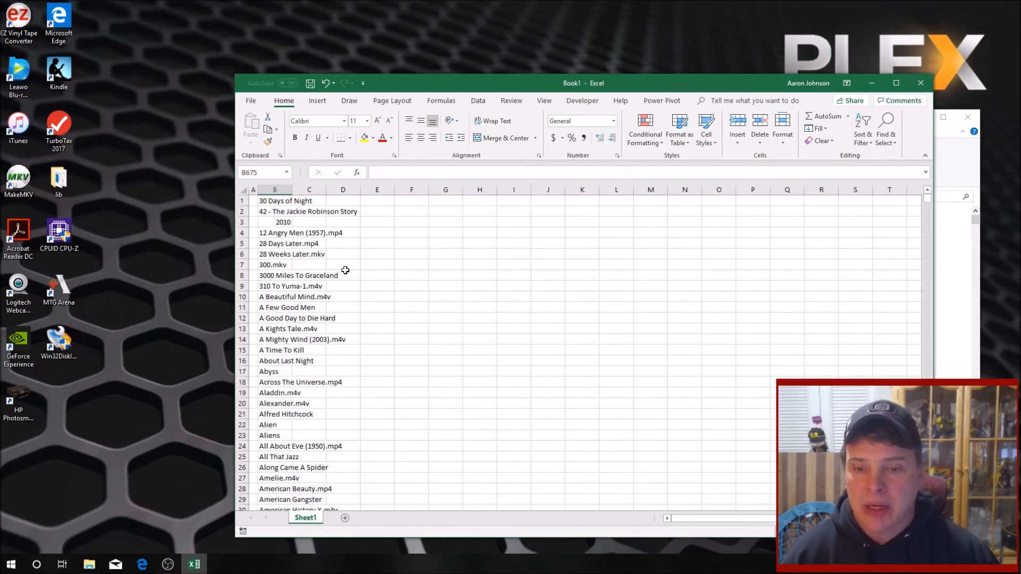
{"action": "scroll", "coordinate": [326, 240], "scroll_direction": "down", "scroll_amount": 20}
{"action": "scroll", "coordinate": [326, 240], "scroll_direction": "down", "scroll_amount": 20}
{"action": "scroll", "coordinate": [326, 240], "scroll_direction": "down", "scroll_amount": 4}
{"action": "scroll", "coordinate": [326, 239], "scroll_direction": "up", "scroll_amount": 20}
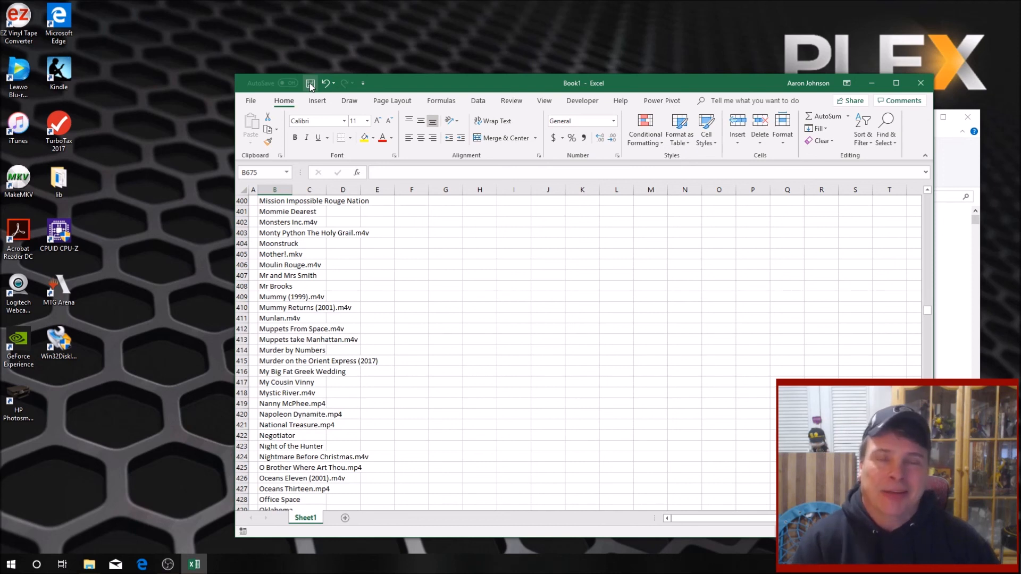
Close the Book1 workbook without saving its changes and close the Ant Movies 3 folder window
{"action": "left_click", "coordinate": [919, 85]}
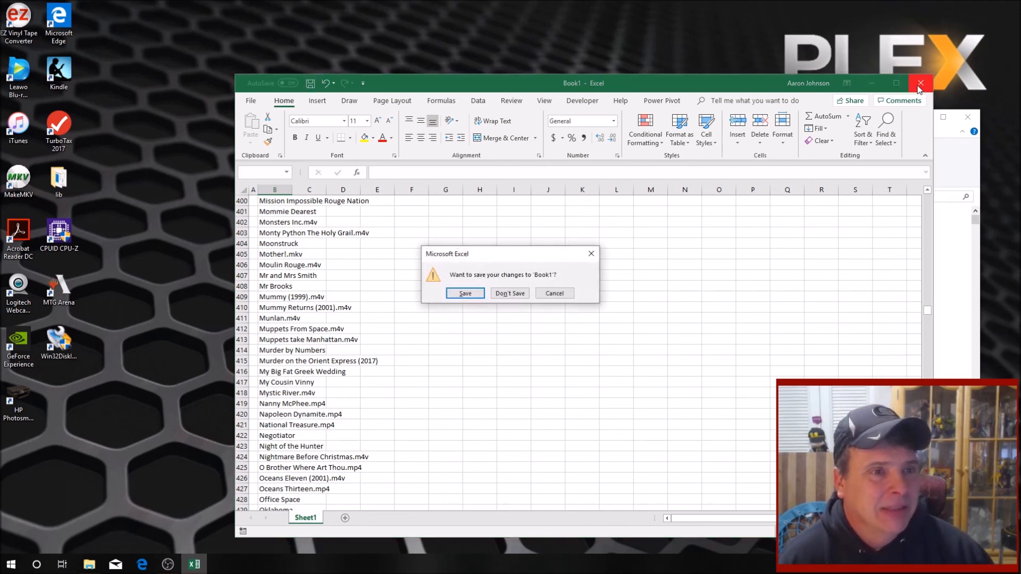
{"action": "left_click", "coordinate": [498, 294]}
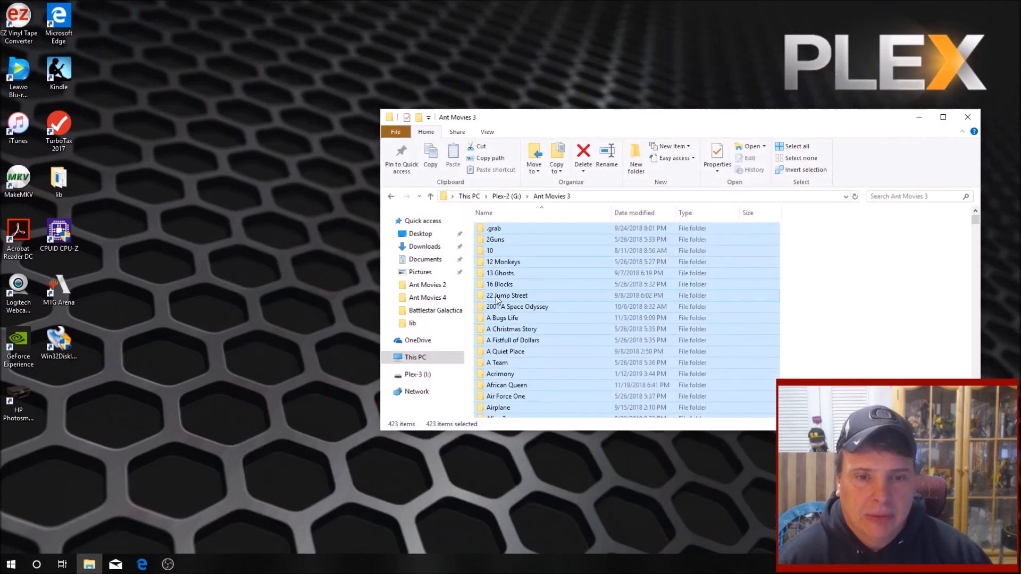
{"action": "left_click", "coordinate": [968, 117]}
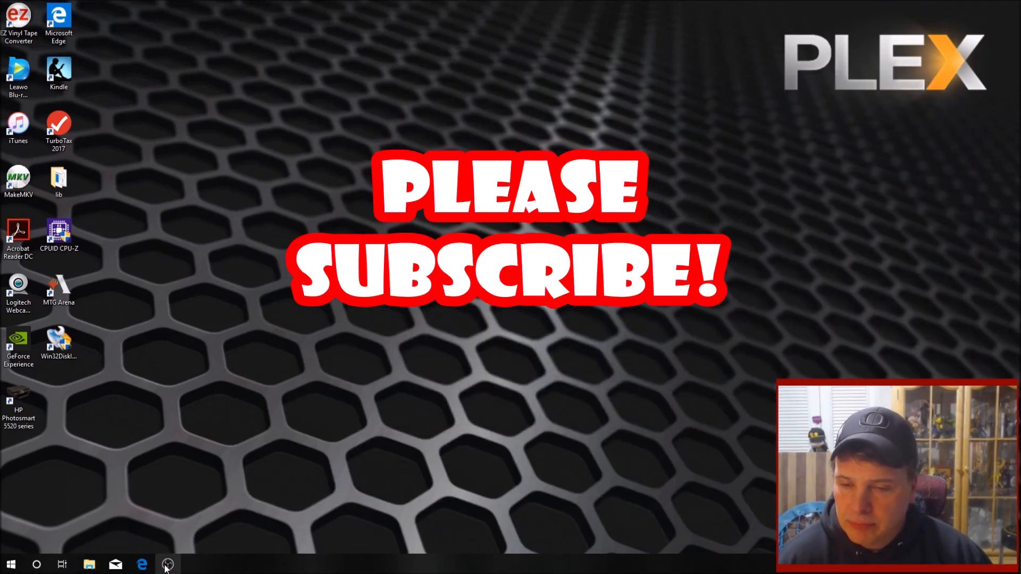
{"action": "mouse_move", "coordinate": [166, 567]}
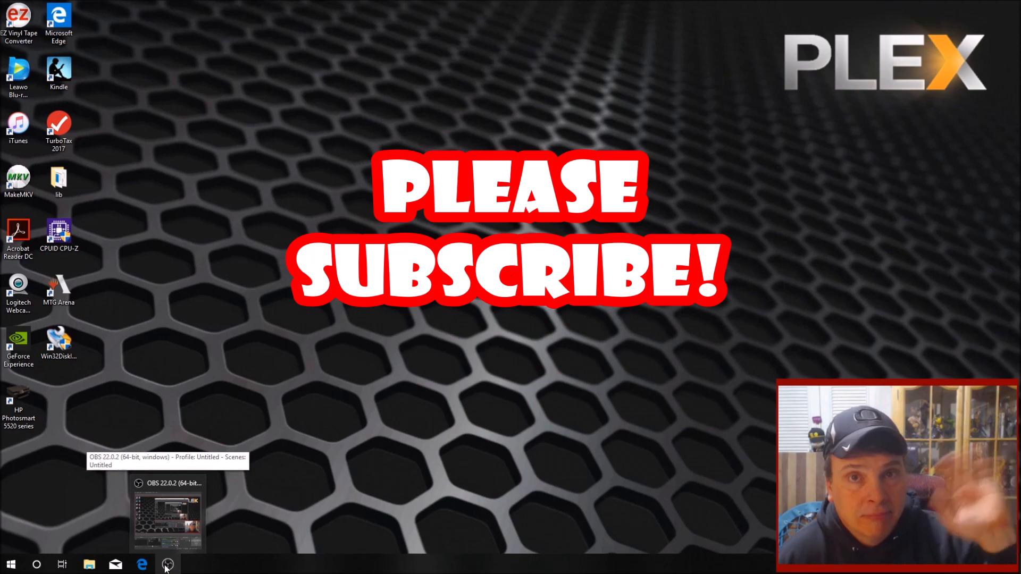